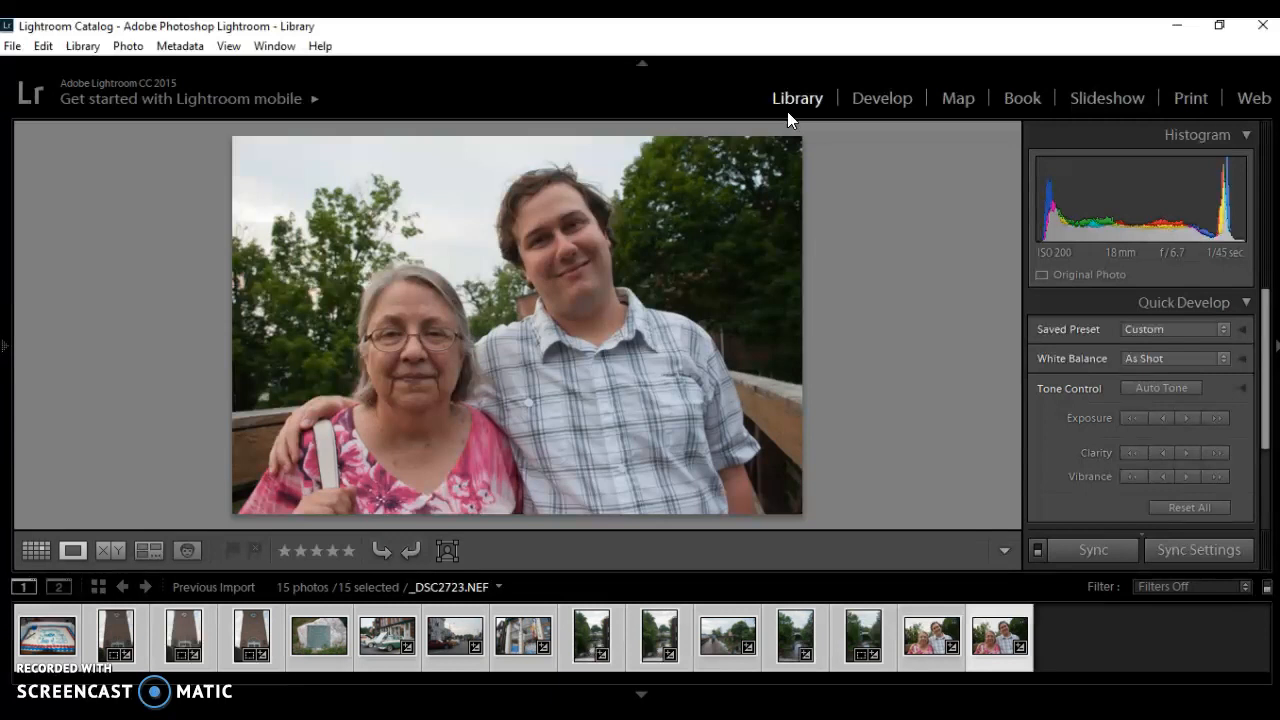
Show the previous import's photos in Grid view, starting from the first row
left_click(36, 550)
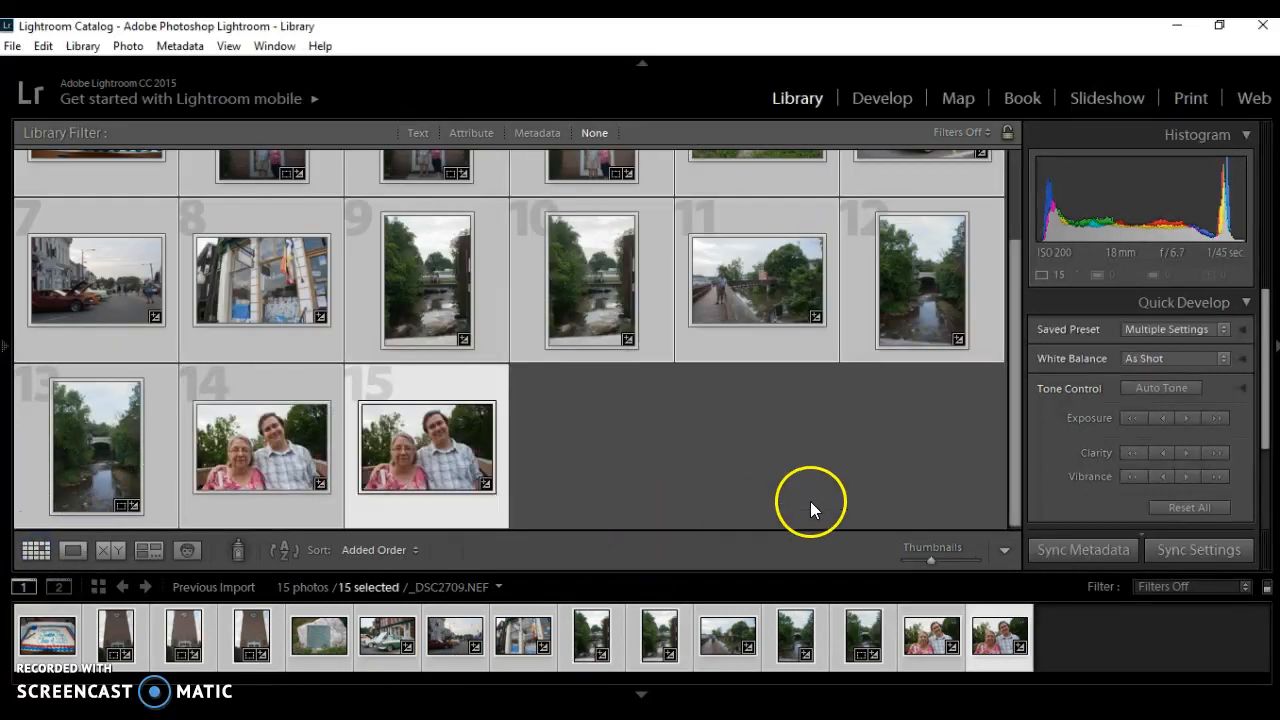
left_click_drag(1016, 436, 1008, 320)
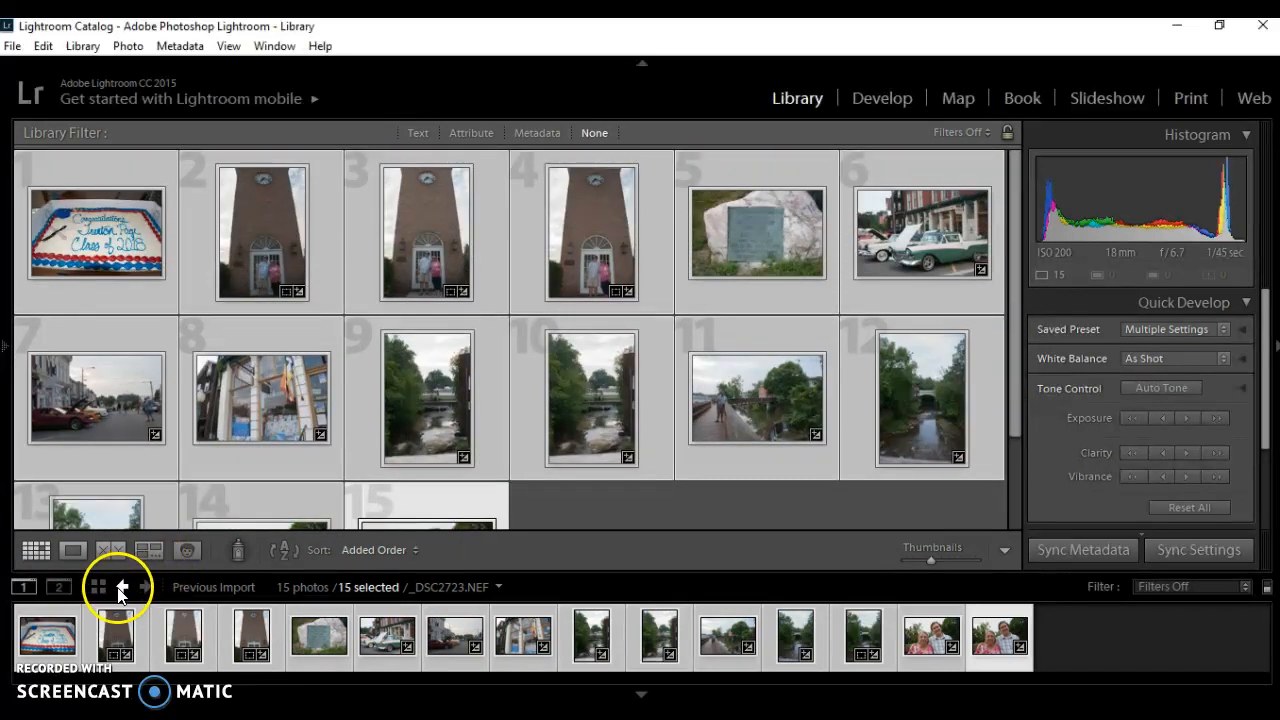
Check the list of photo sources, and open the secondary display window and close it again
left_click(197, 590)
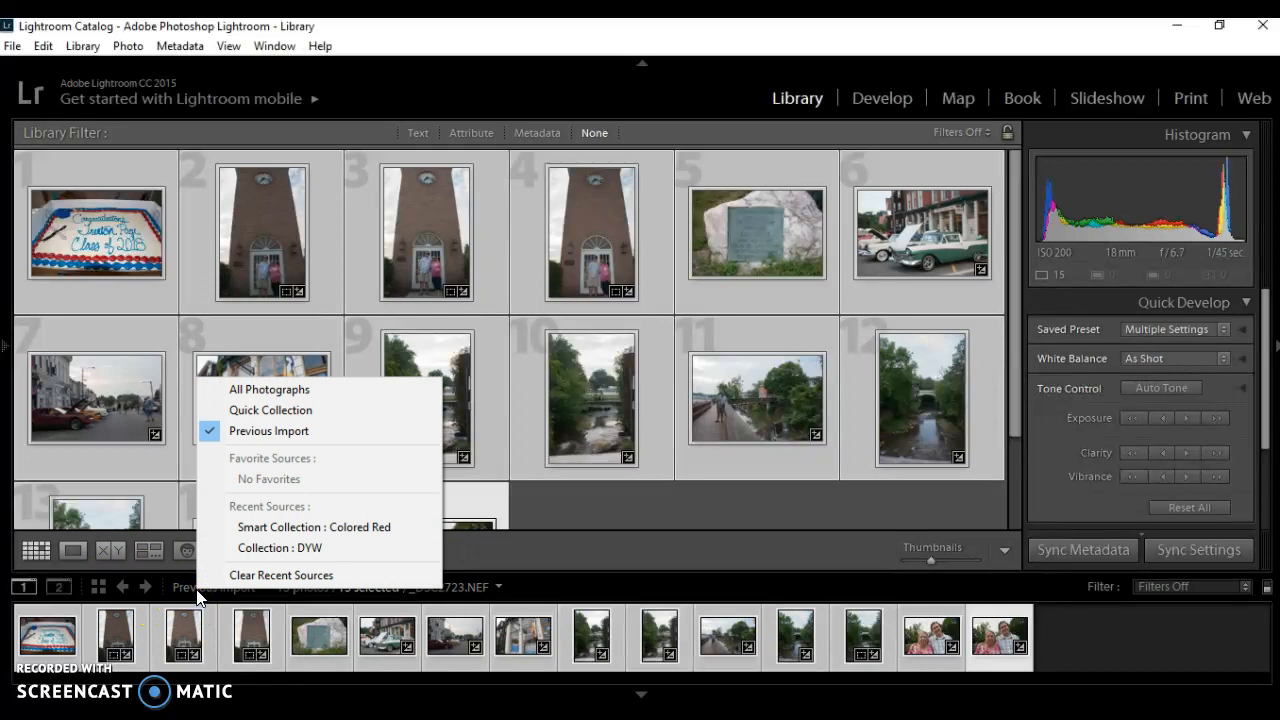
left_click(59, 589)
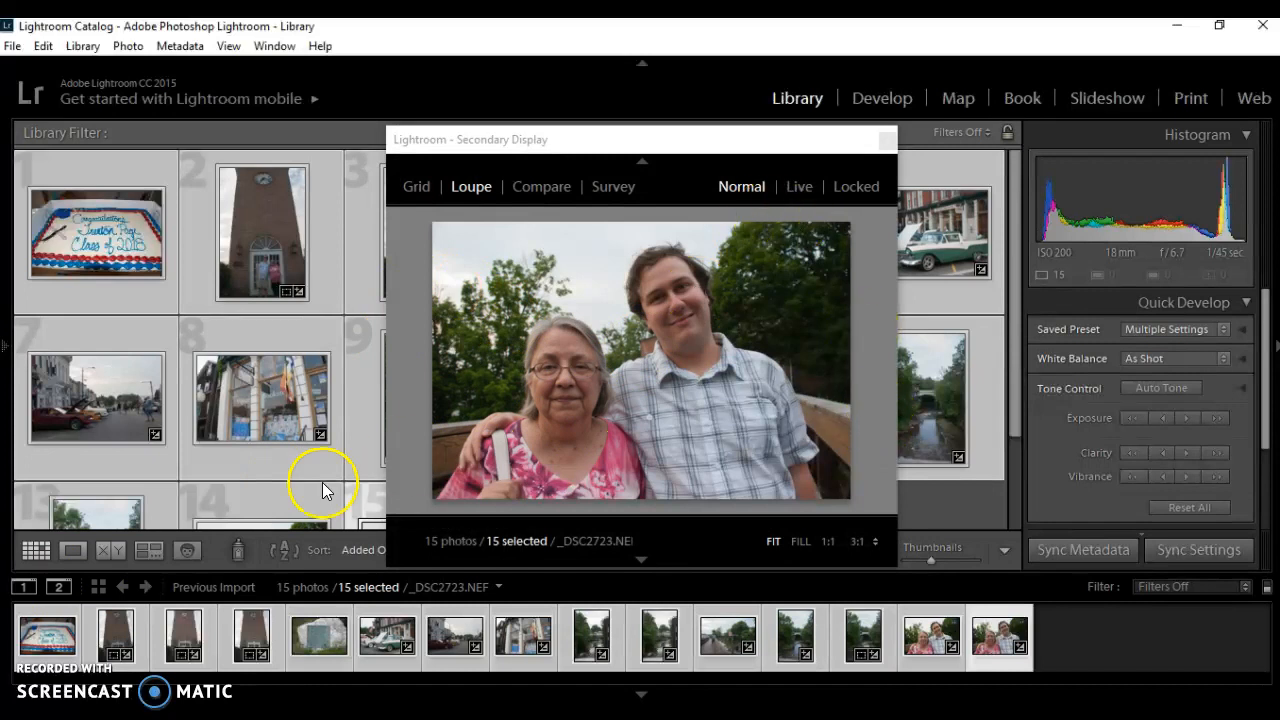
left_click(57, 592)
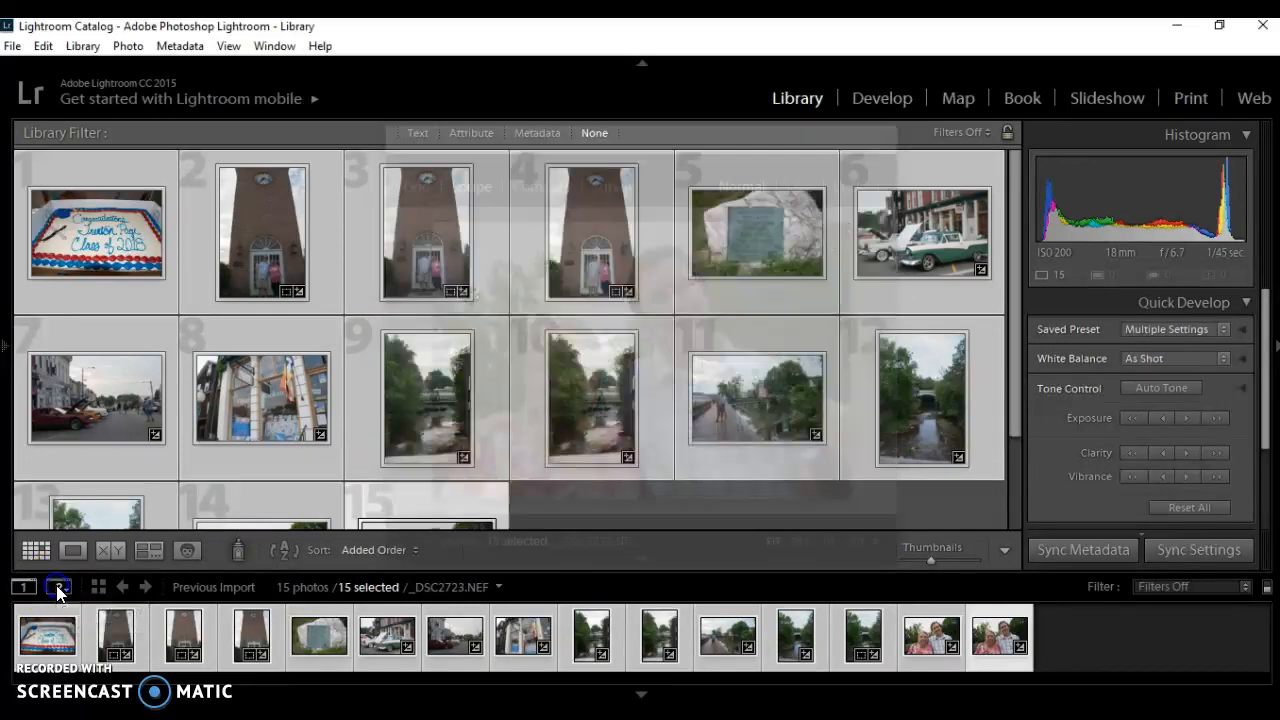
left_click(119, 588)
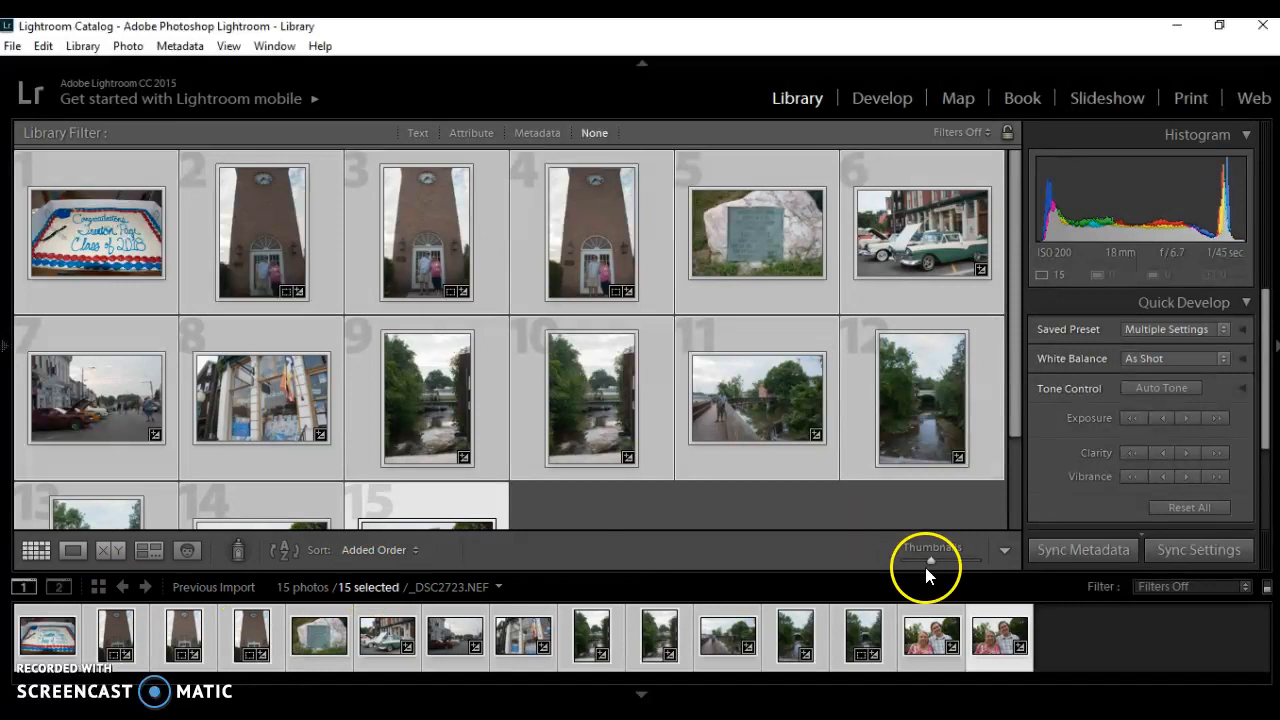
Shrink the grid thumbnails and enlarge them again to about six per row
mouse_move(934, 557)
left_mouse_down()
mouse_move(953, 562)
mouse_move(909, 560)
left_mouse_up()
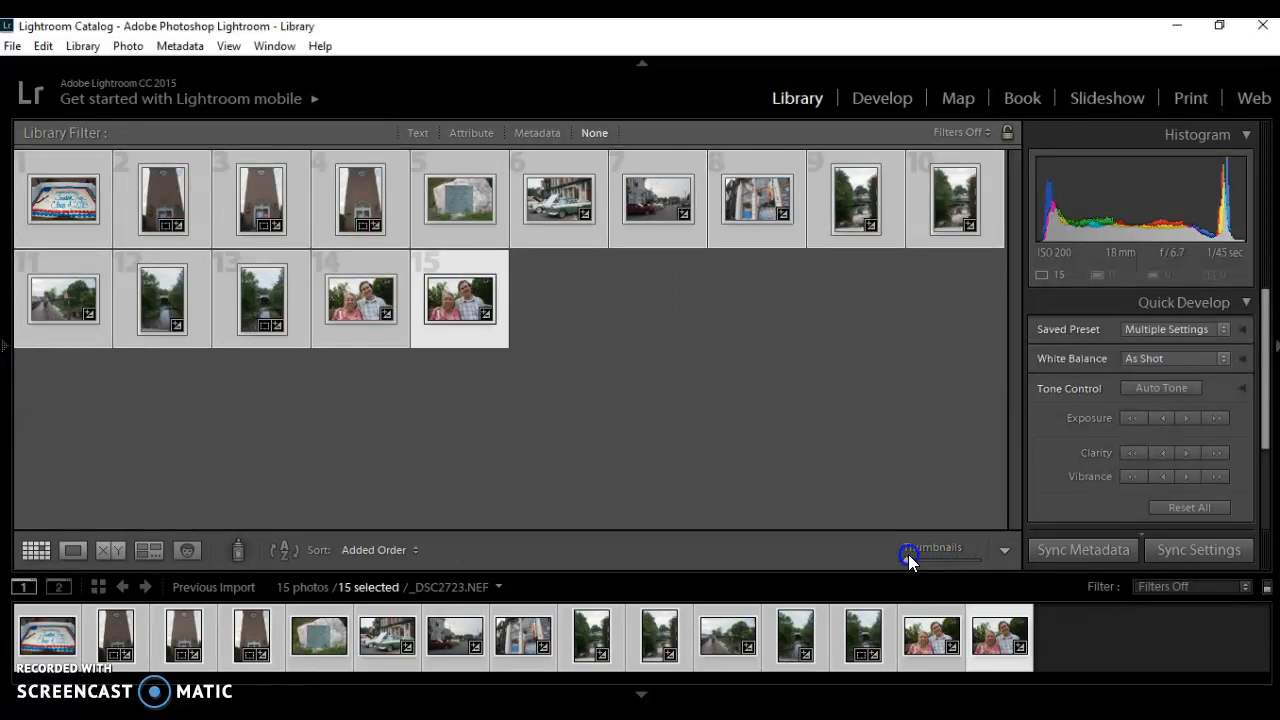
left_click_drag(909, 560, 933, 558)
Deselect all the photos, and flip the grid's sort direction to descending and back to ascending, keeping Added Order
left_click(405, 551)
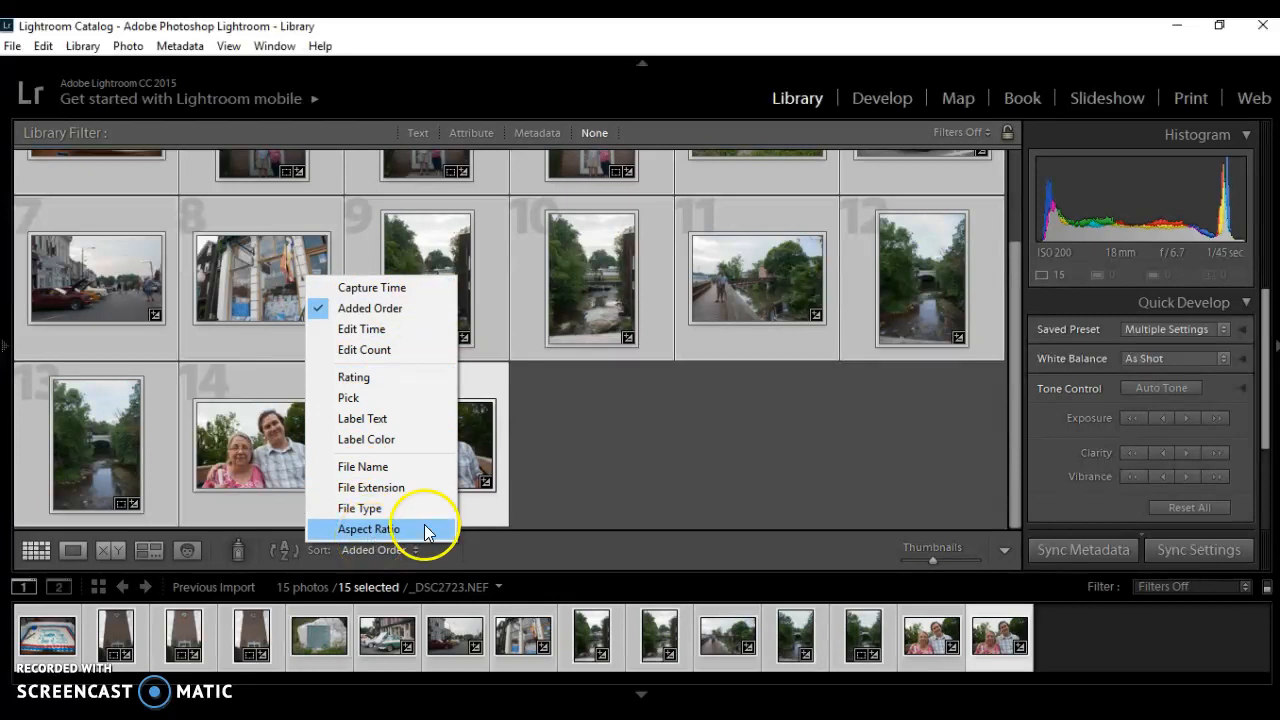
left_click(558, 474)
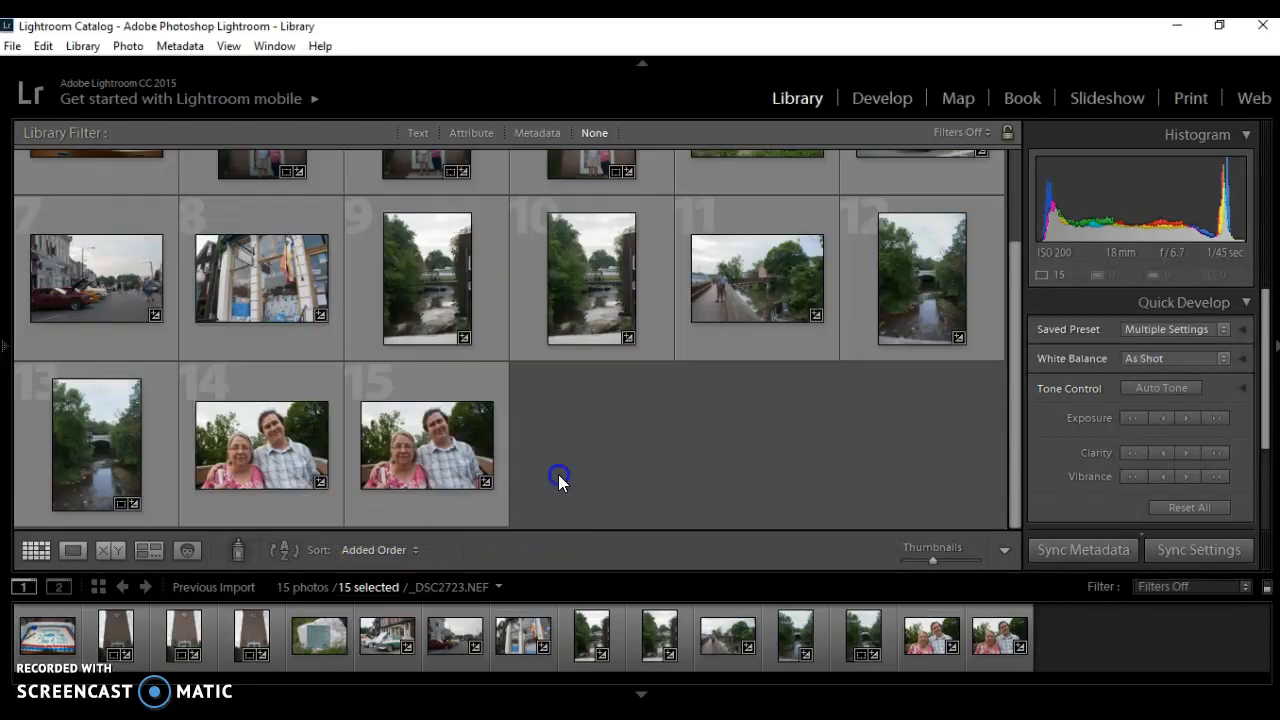
left_click(299, 549)
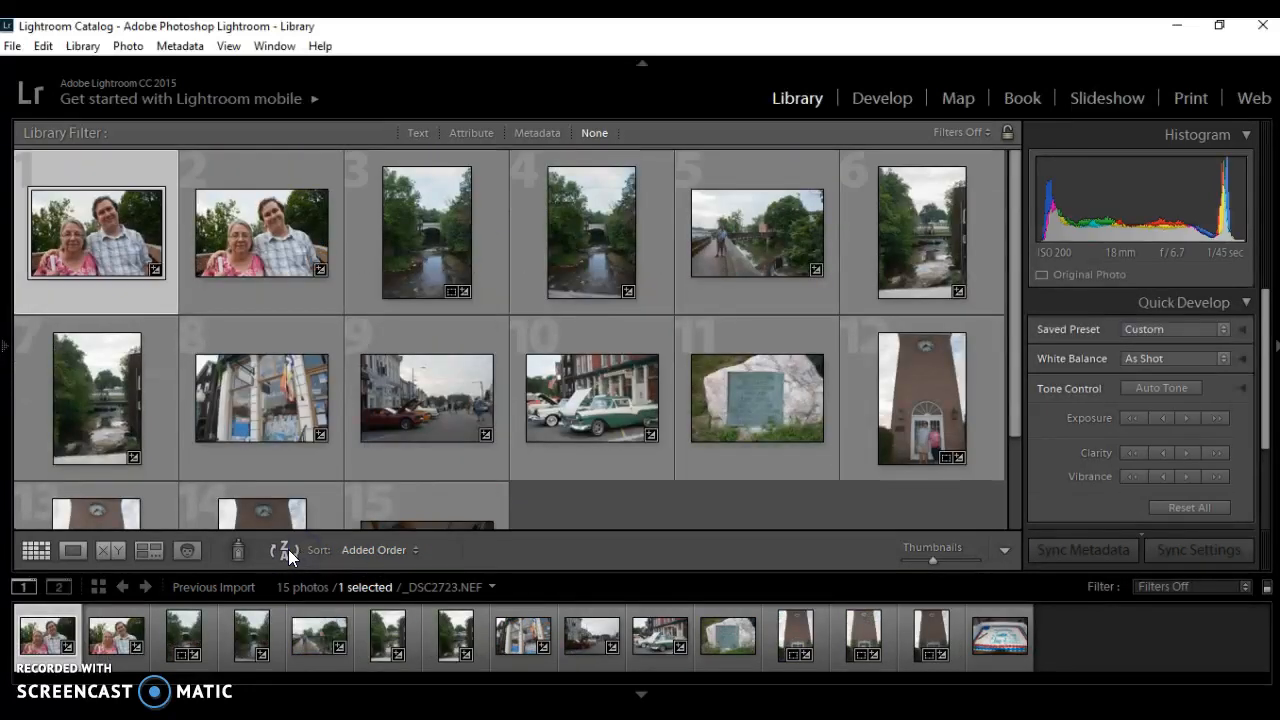
left_click(276, 551)
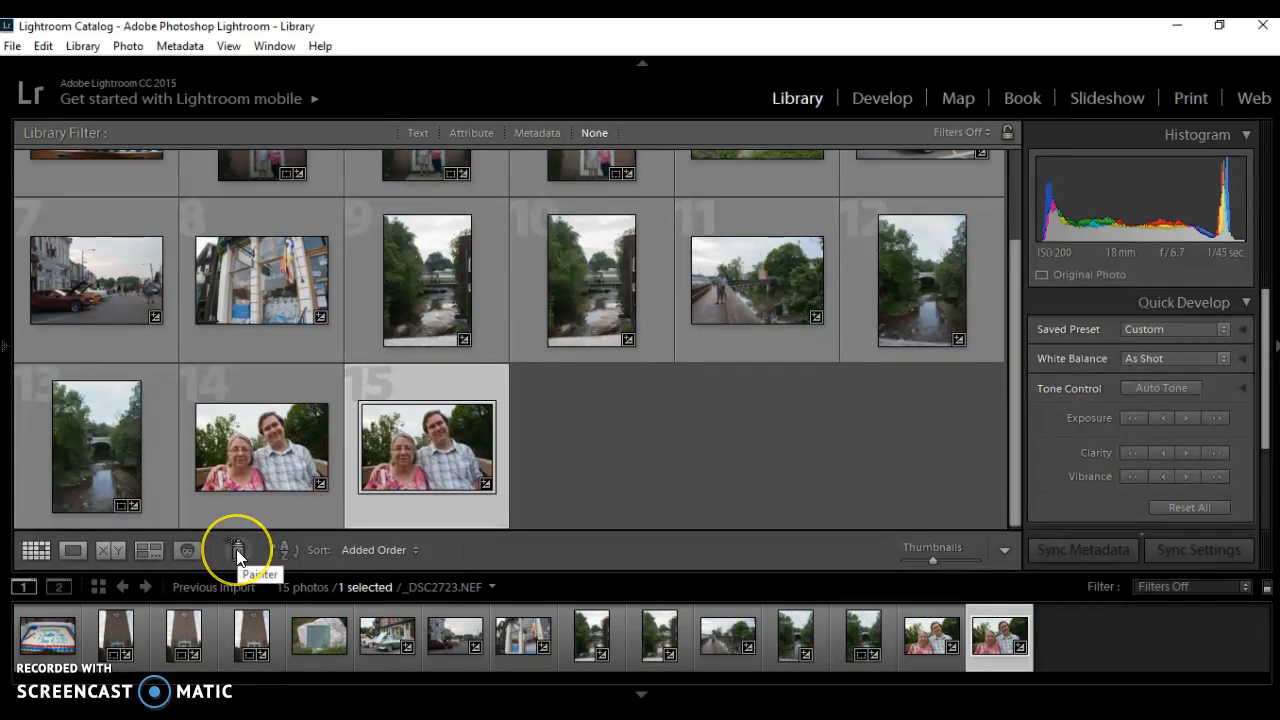
Activate the Painter tool with Keywords and add the 14th photo to the Quick Collection
left_click(238, 556)
left_click(229, 451)
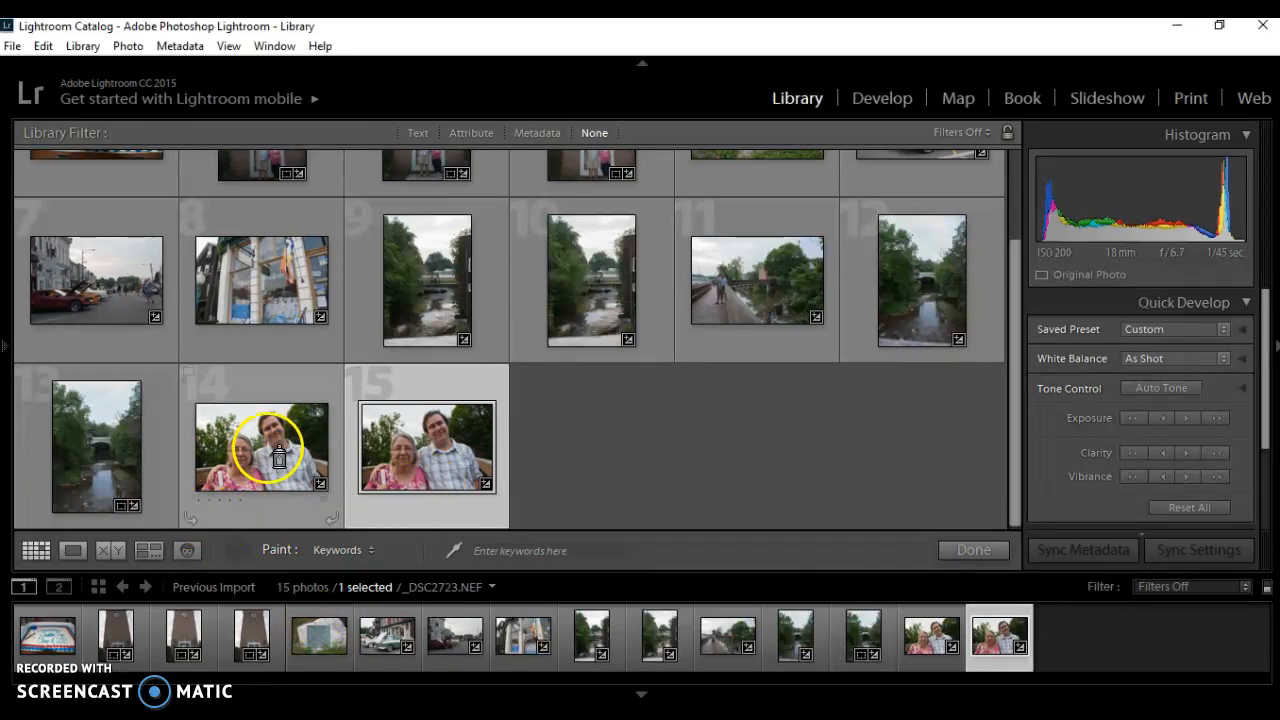
left_click(321, 418)
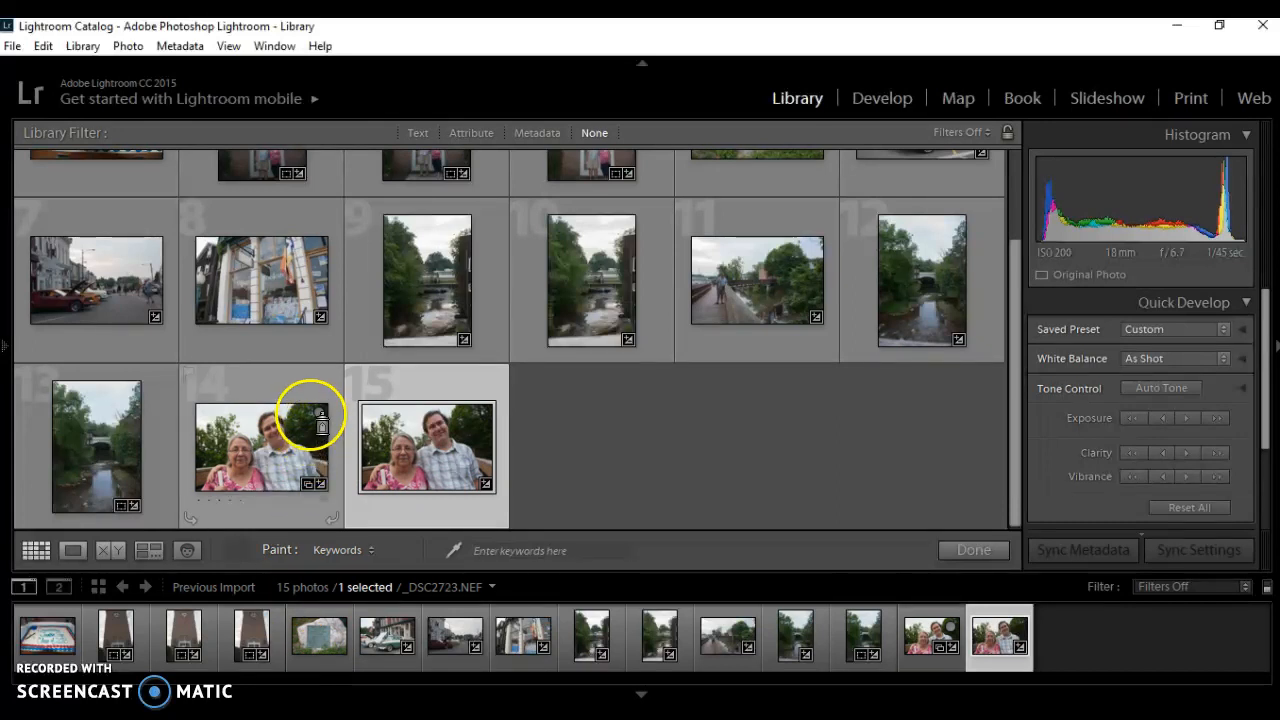
Select the storefront photo (_DSC2709.NEF) and raise its exposure one small step, before lowering it in small steps to darken the image
left_click(537, 612)
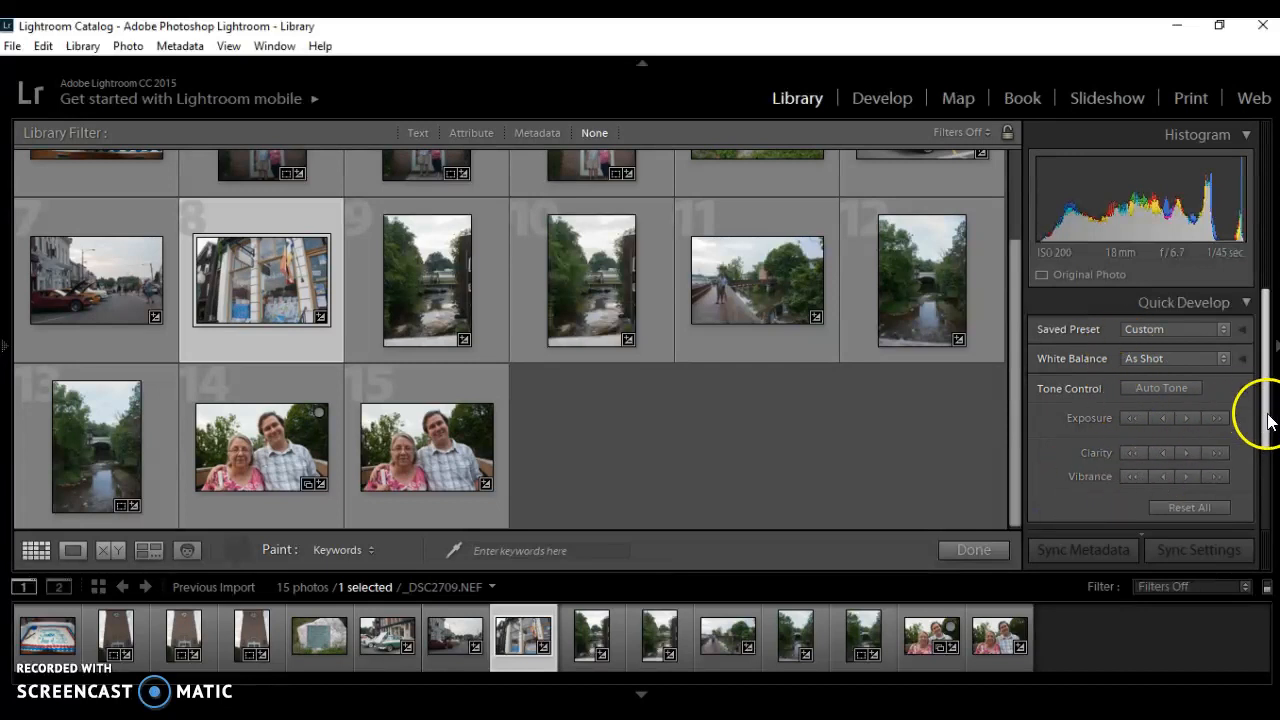
left_click_drag(1266, 420, 1266, 458)
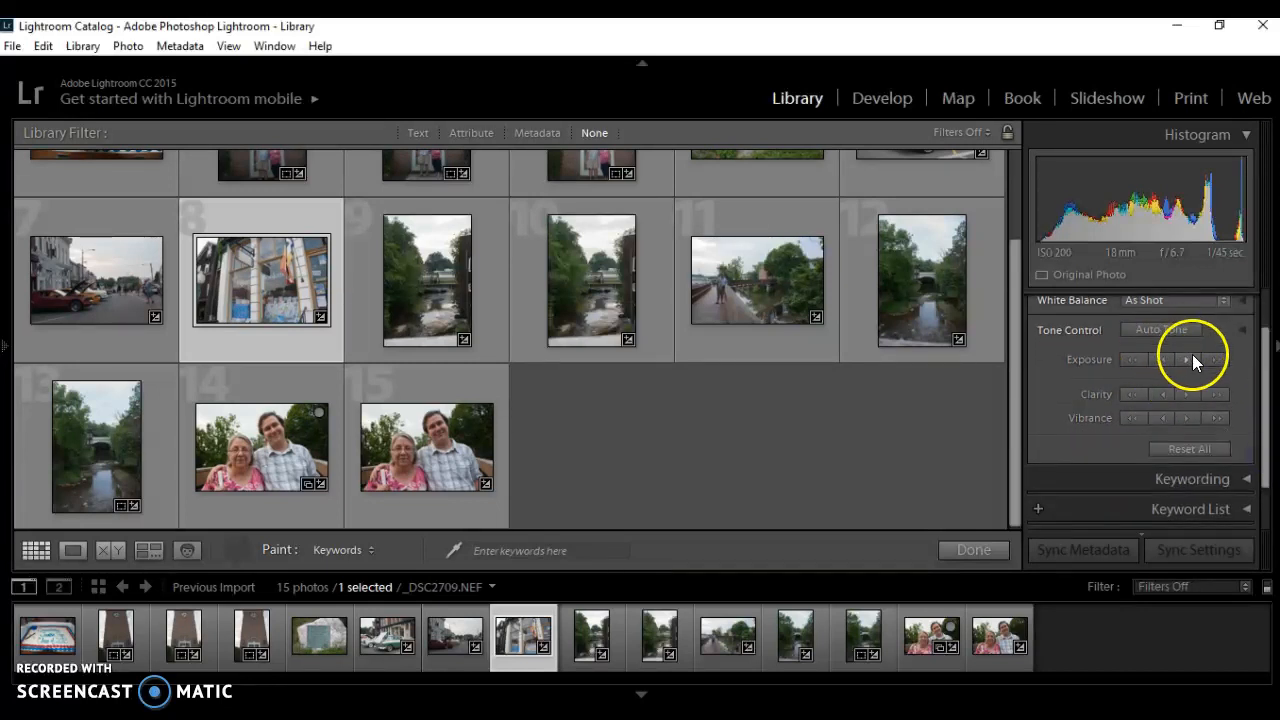
left_click(1192, 360)
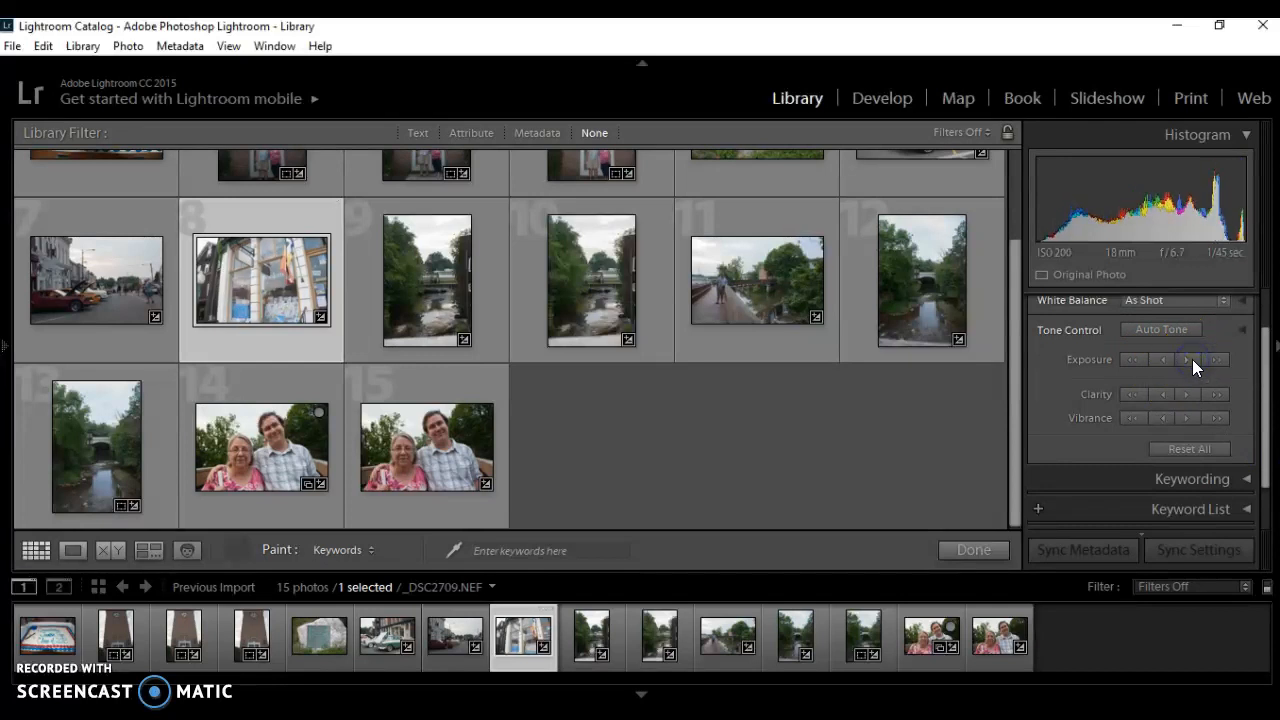
left_click(1161, 363)
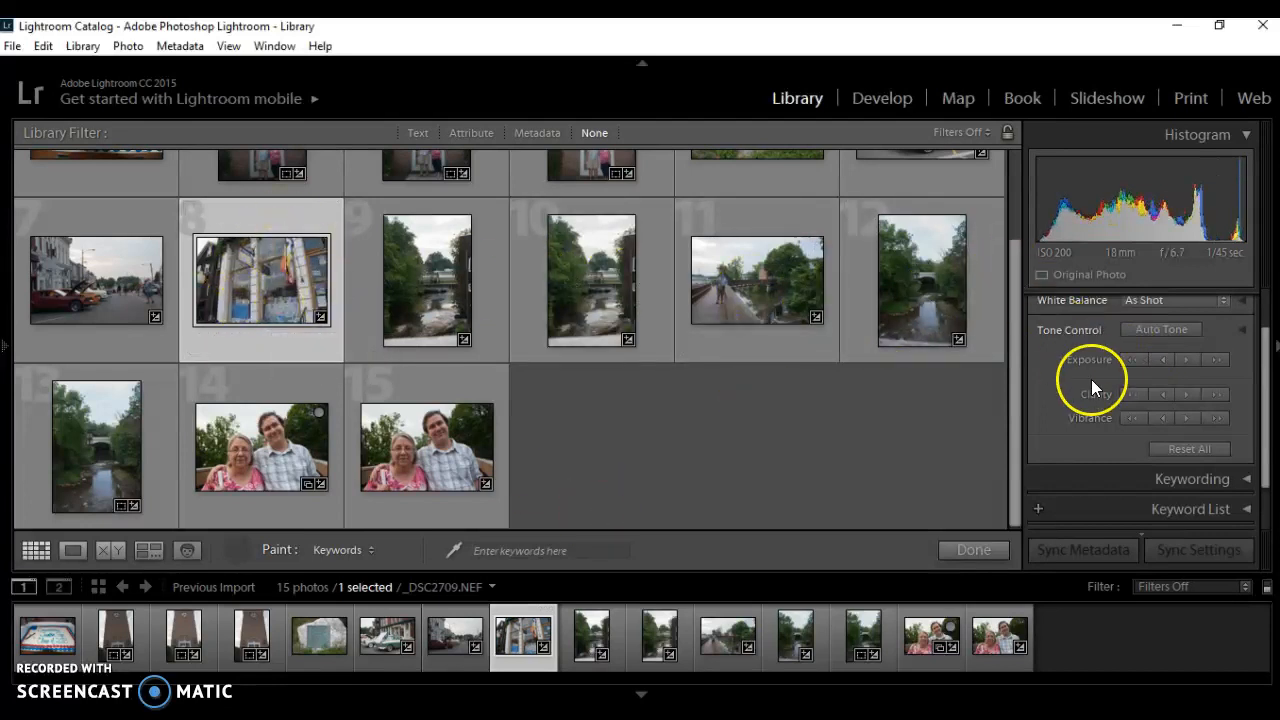
left_click(1156, 360)
Lower the storefront photo's clarity one small step and raise it back, and increase its vibrance two small steps
left_click(1163, 392)
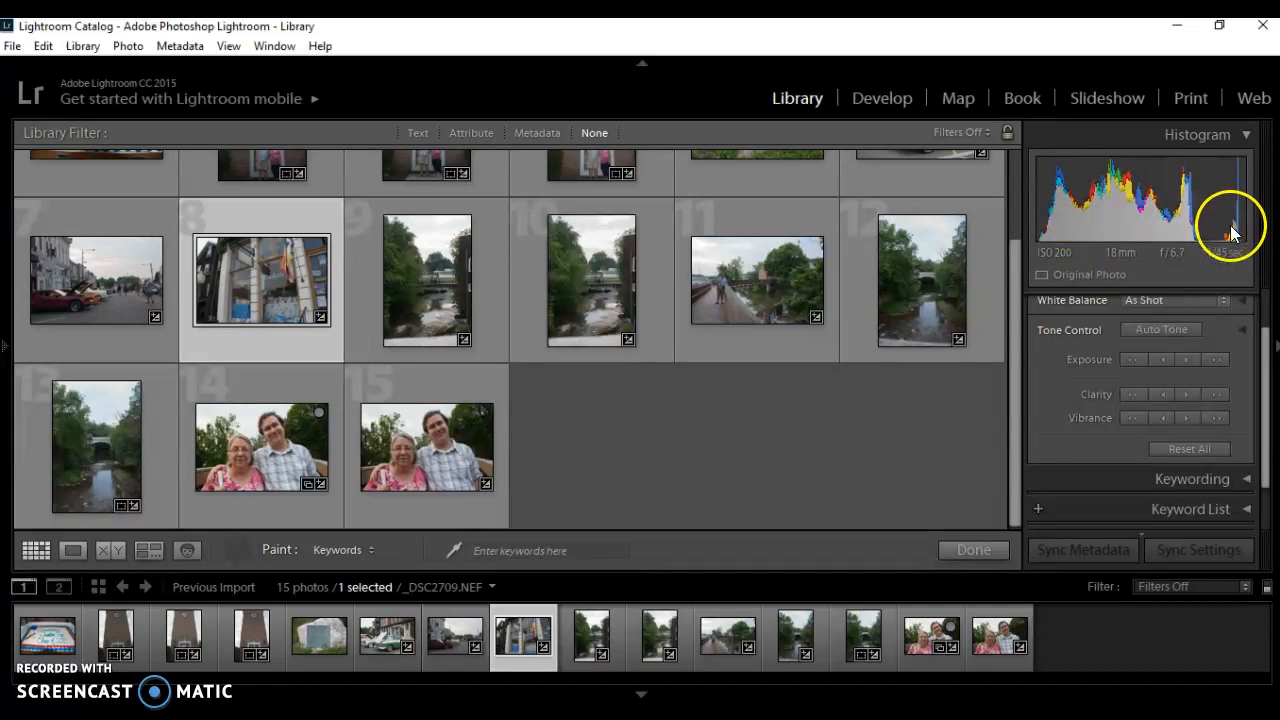
left_click(1183, 398)
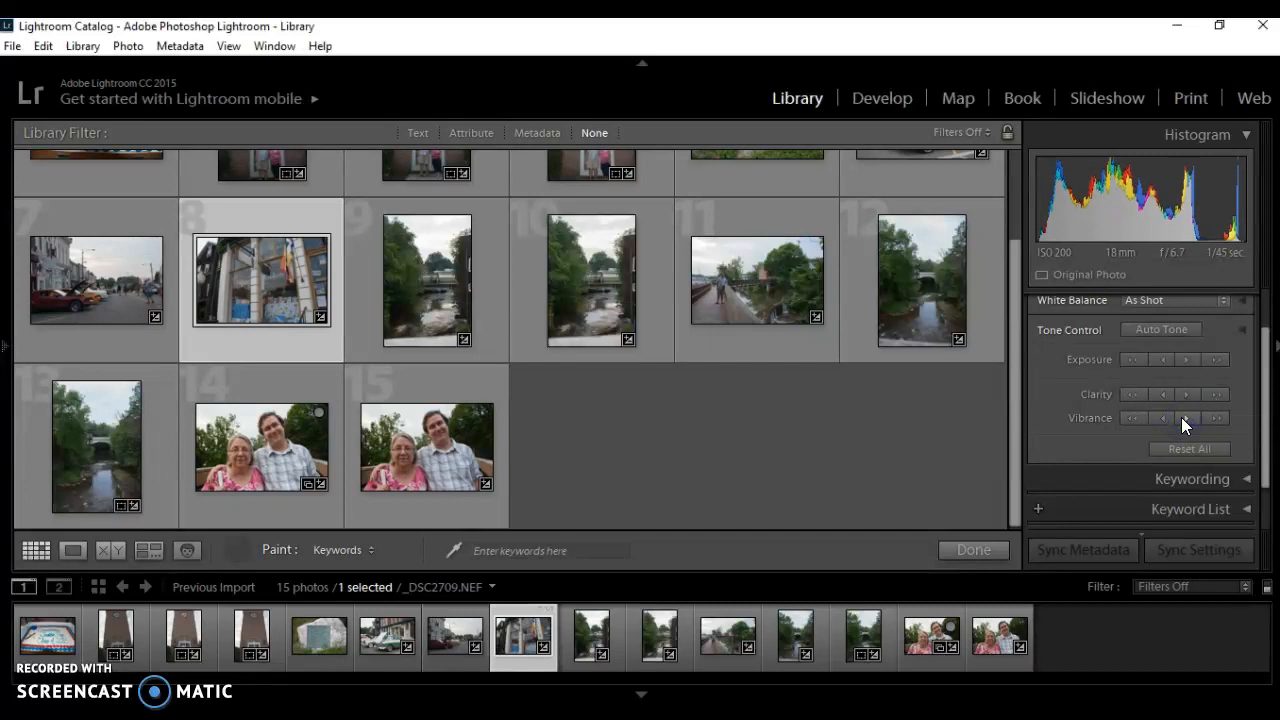
left_click(1181, 417)
left_click(1182, 418)
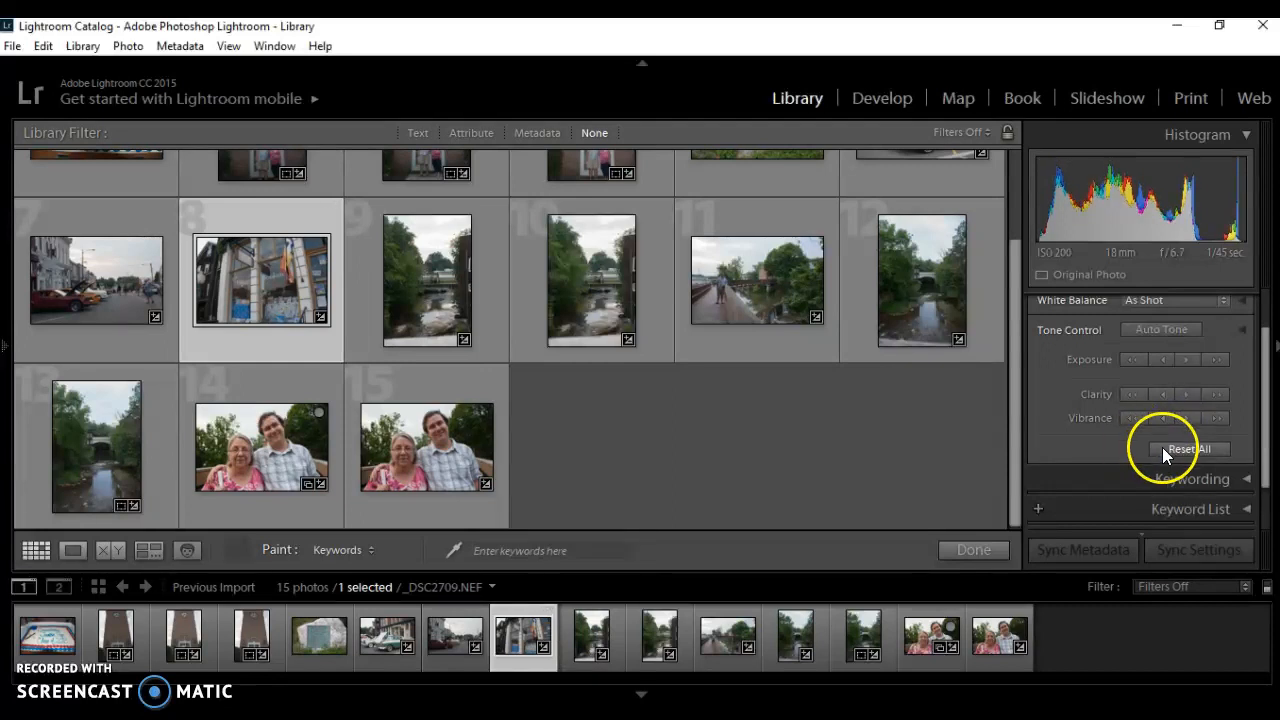
Set the storefront photo's white balance to Auto in Quick Develop
left_click_drag(1264, 368, 1250, 322)
left_click(1223, 358)
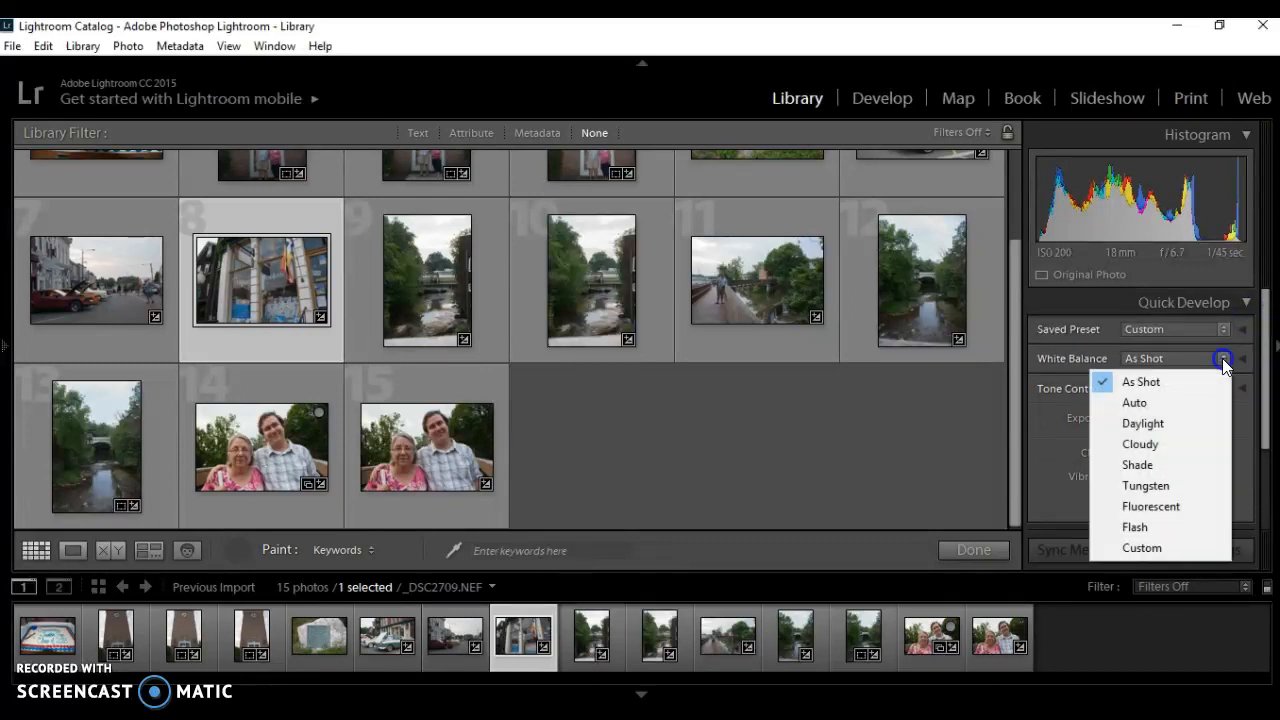
left_click(1148, 401)
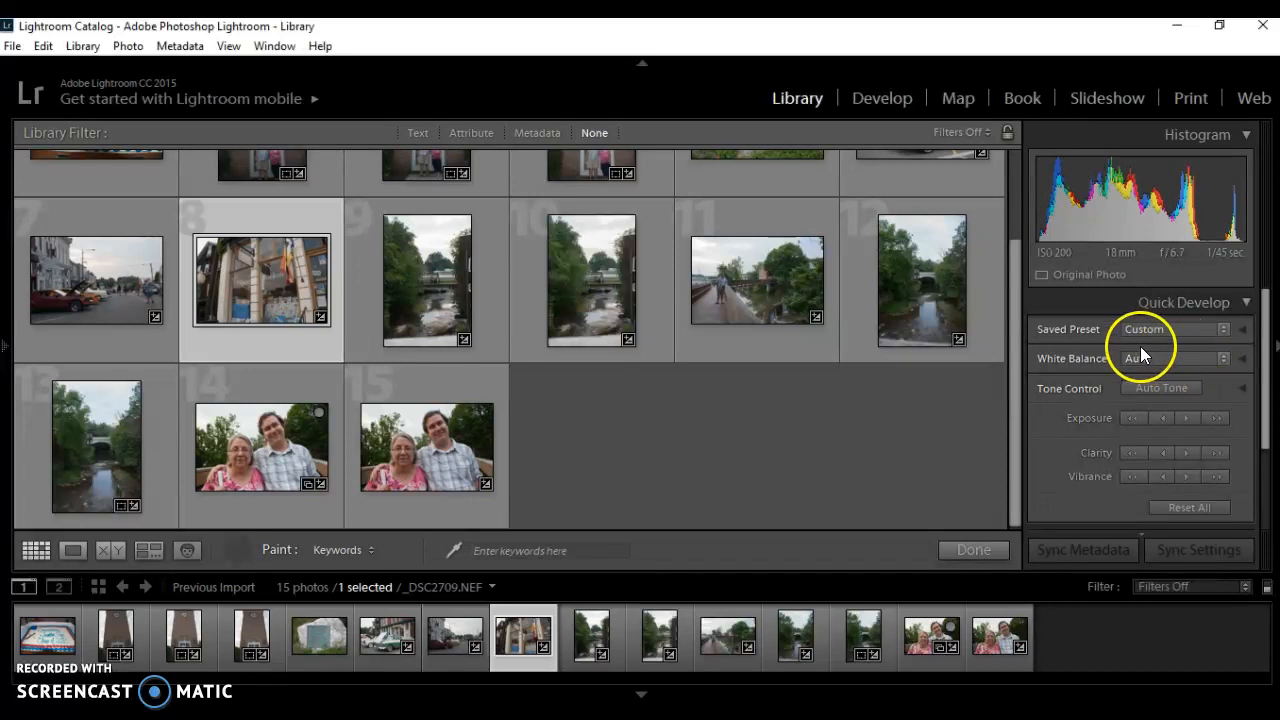
Select the riverside boardwalk photo (_DSC2713.NEF) in the grid and set its white balance to Auto
left_click(1018, 346)
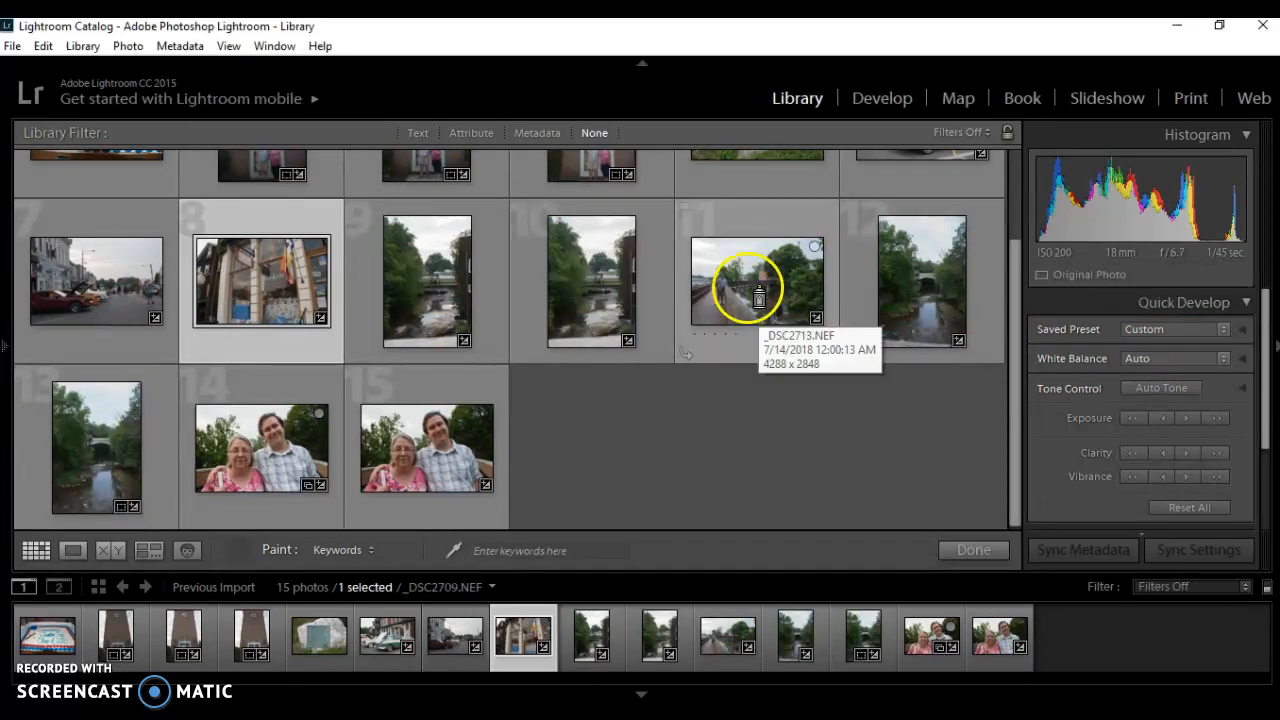
left_click(711, 213)
left_click(1164, 352)
left_click(1180, 358)
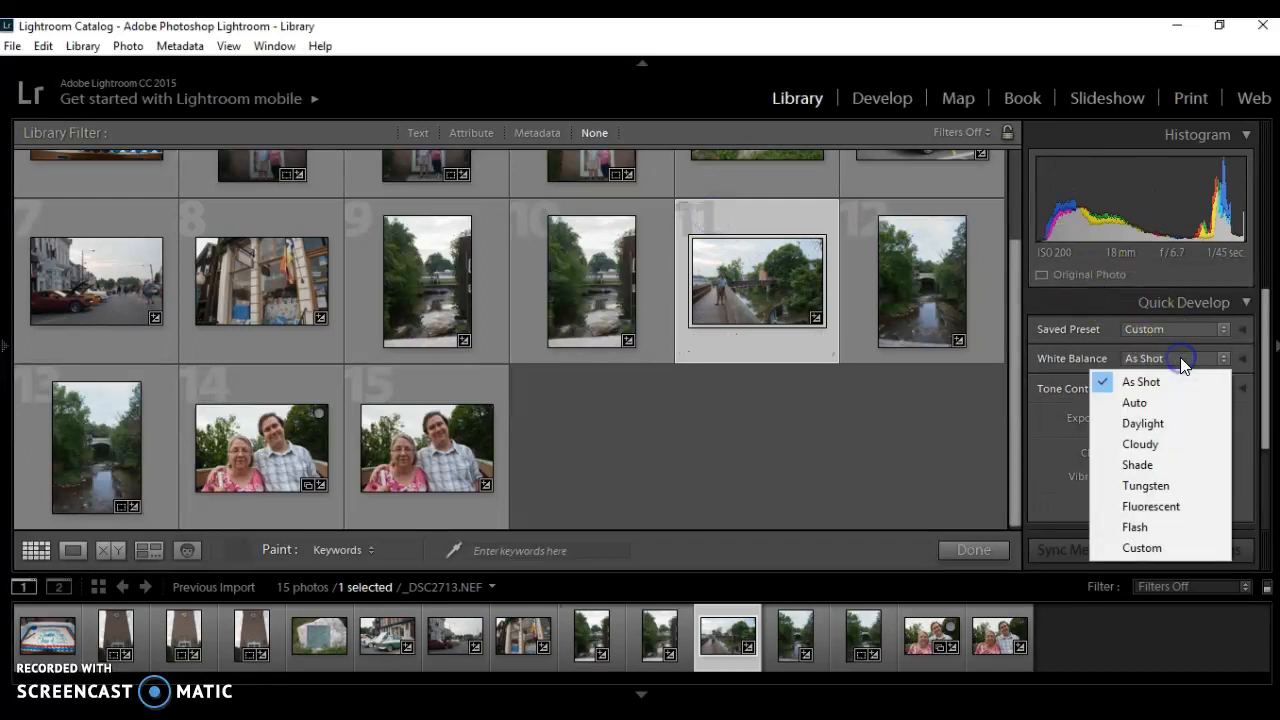
left_click(1129, 404)
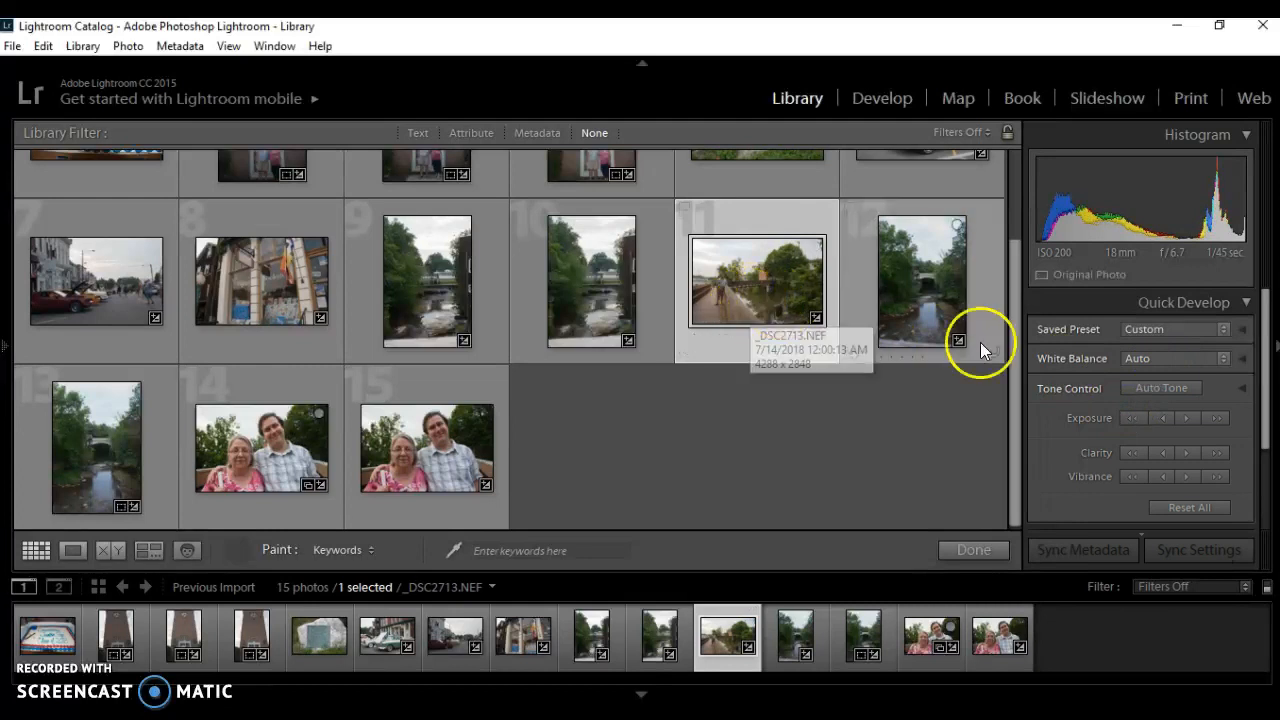
Switch the boardwalk photo's white balance to As Shot and back to Auto to compare their histograms
left_click(1175, 367)
left_click(1163, 380)
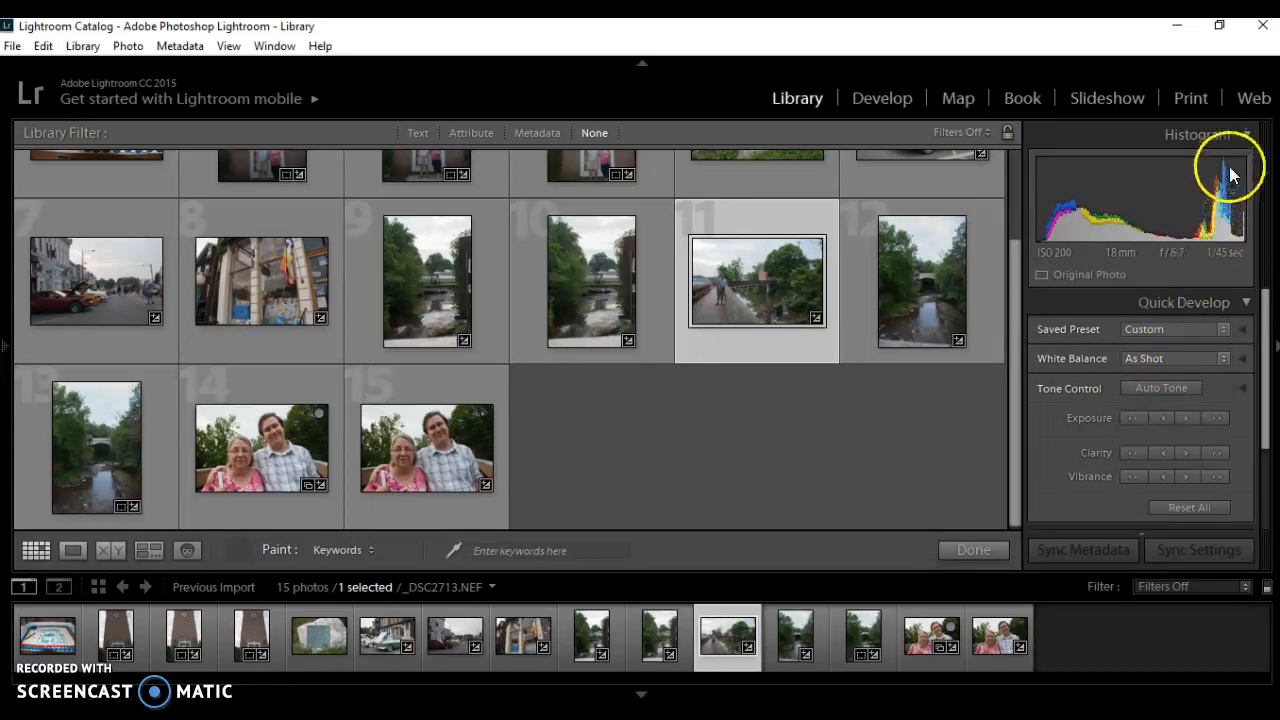
left_click(1205, 356)
left_click(1178, 403)
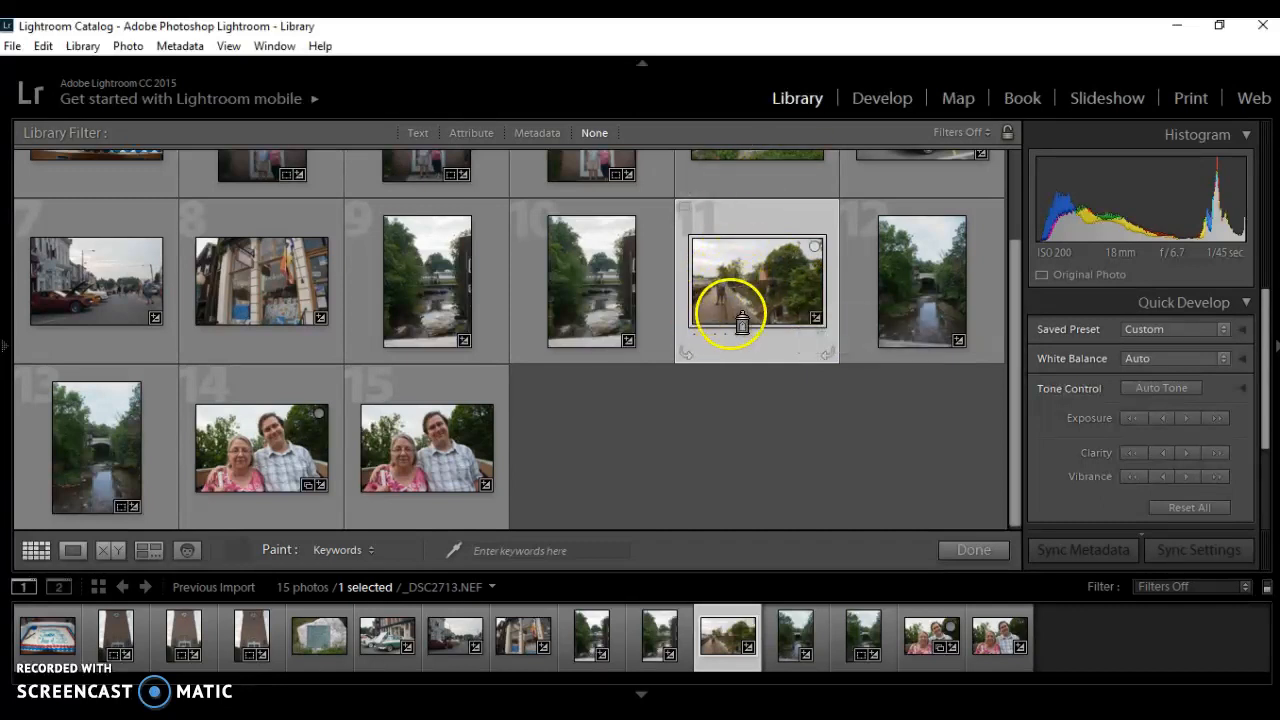
Display the boardwalk photo in Loupe view and compare its white balance by switching to As Shot and back to Auto
left_click(944, 274)
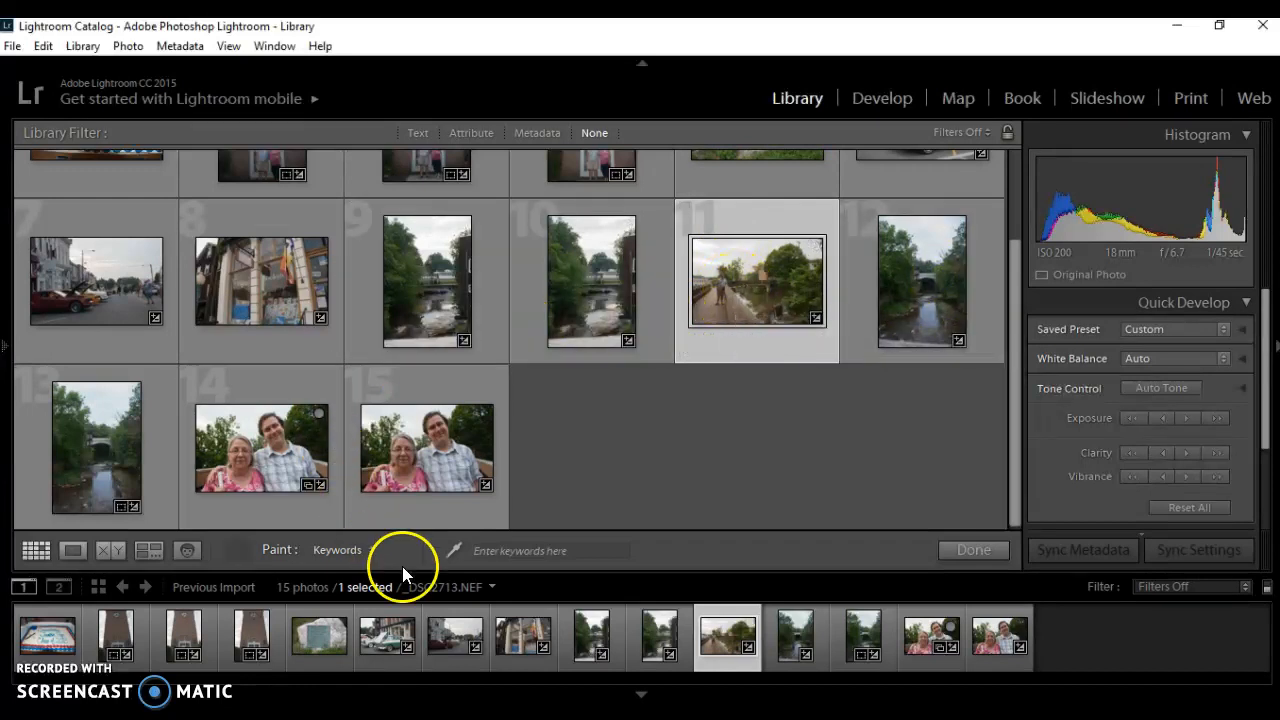
left_click(72, 551)
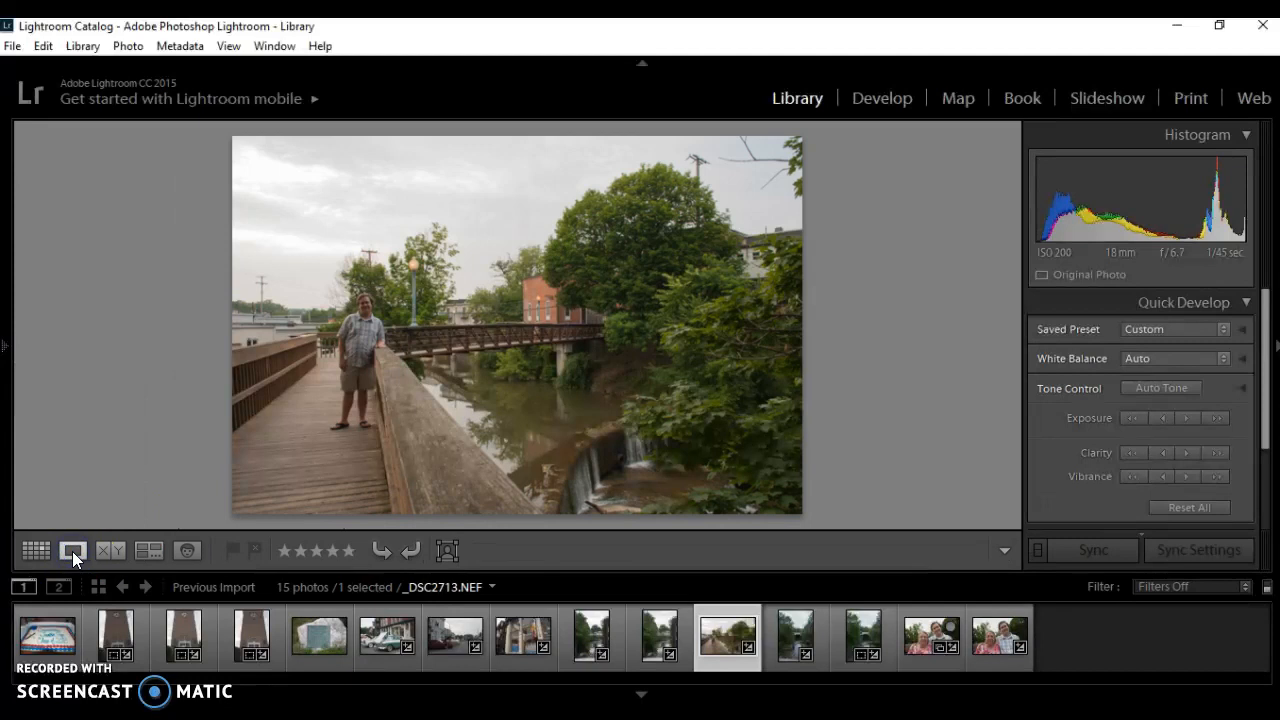
left_click(1225, 357)
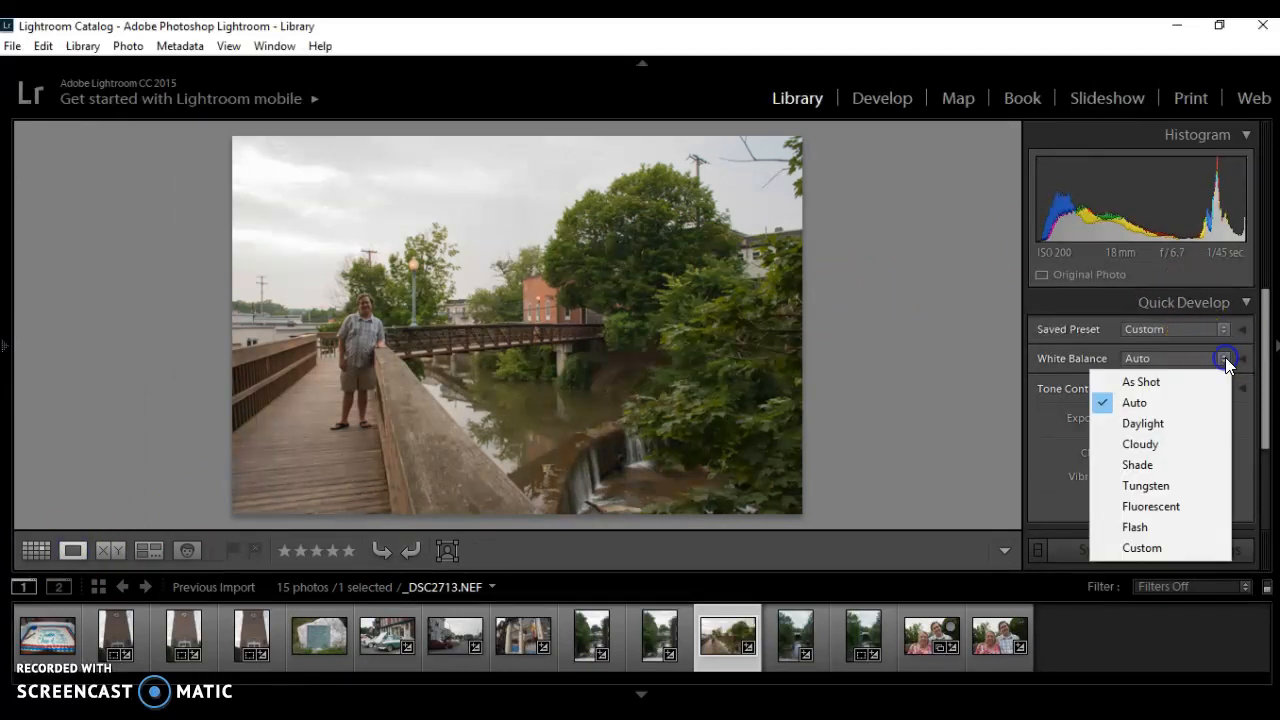
left_click(1165, 383)
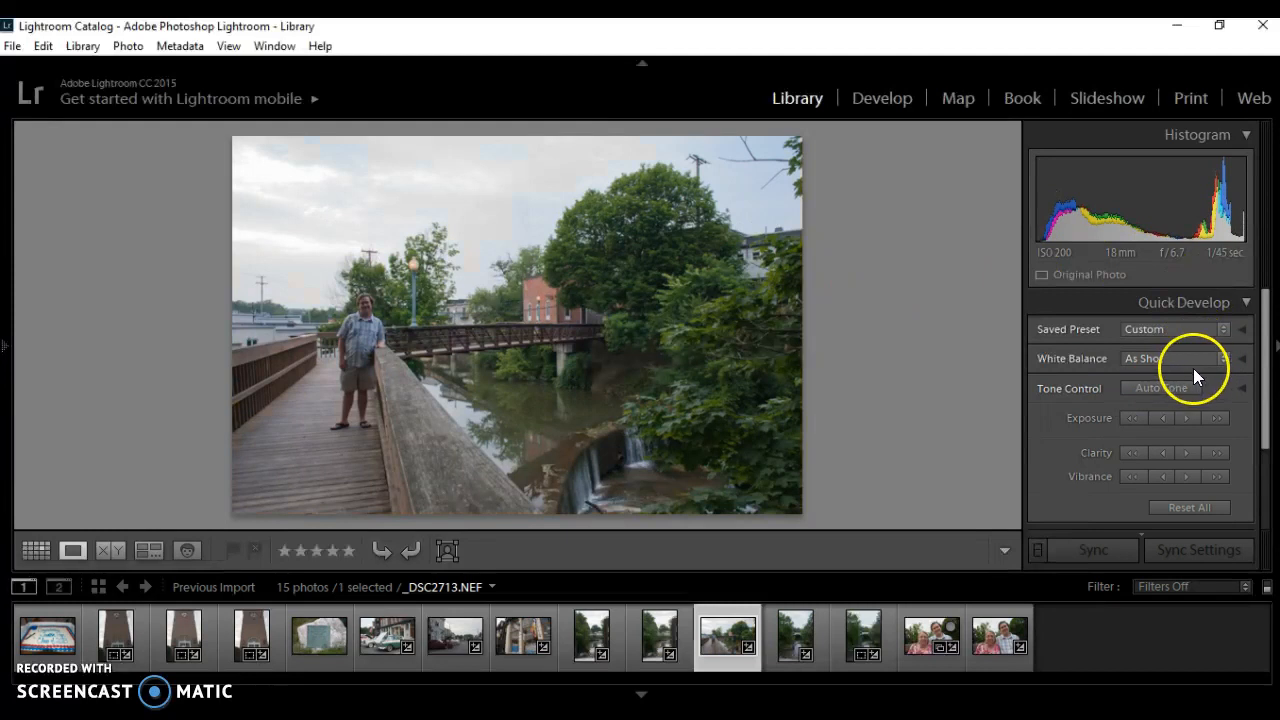
left_click(1226, 358)
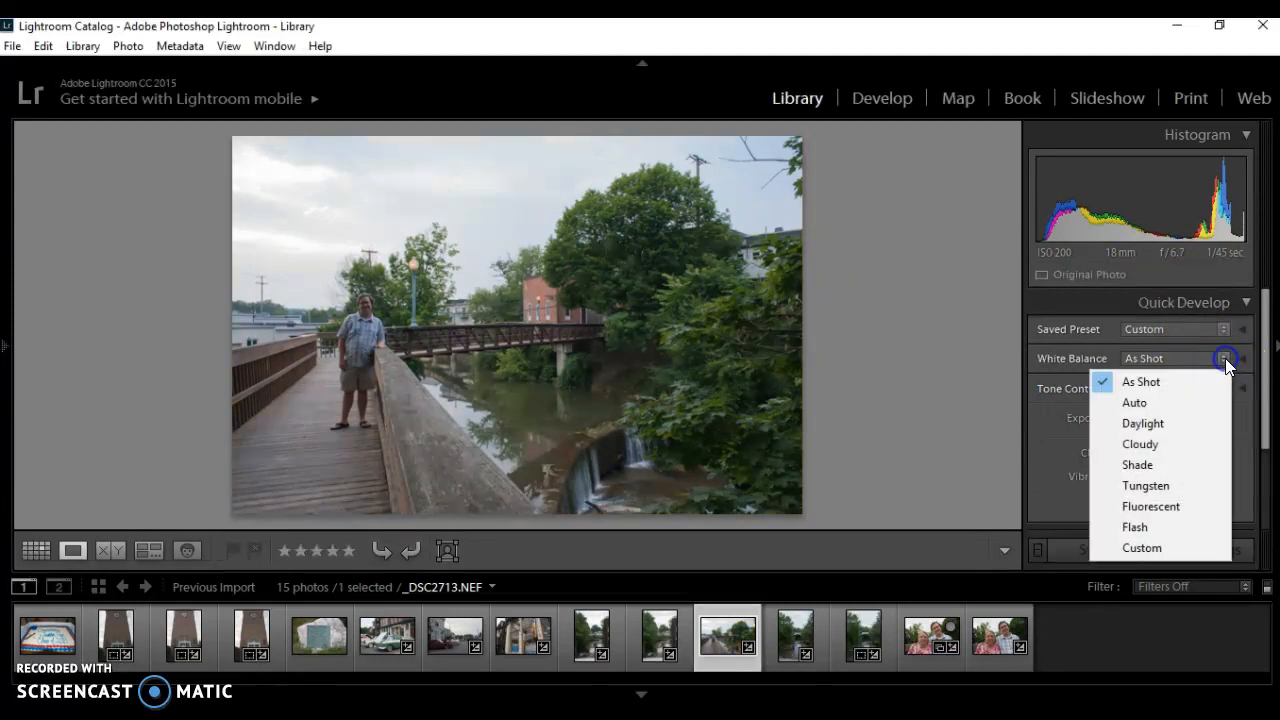
left_click(1195, 405)
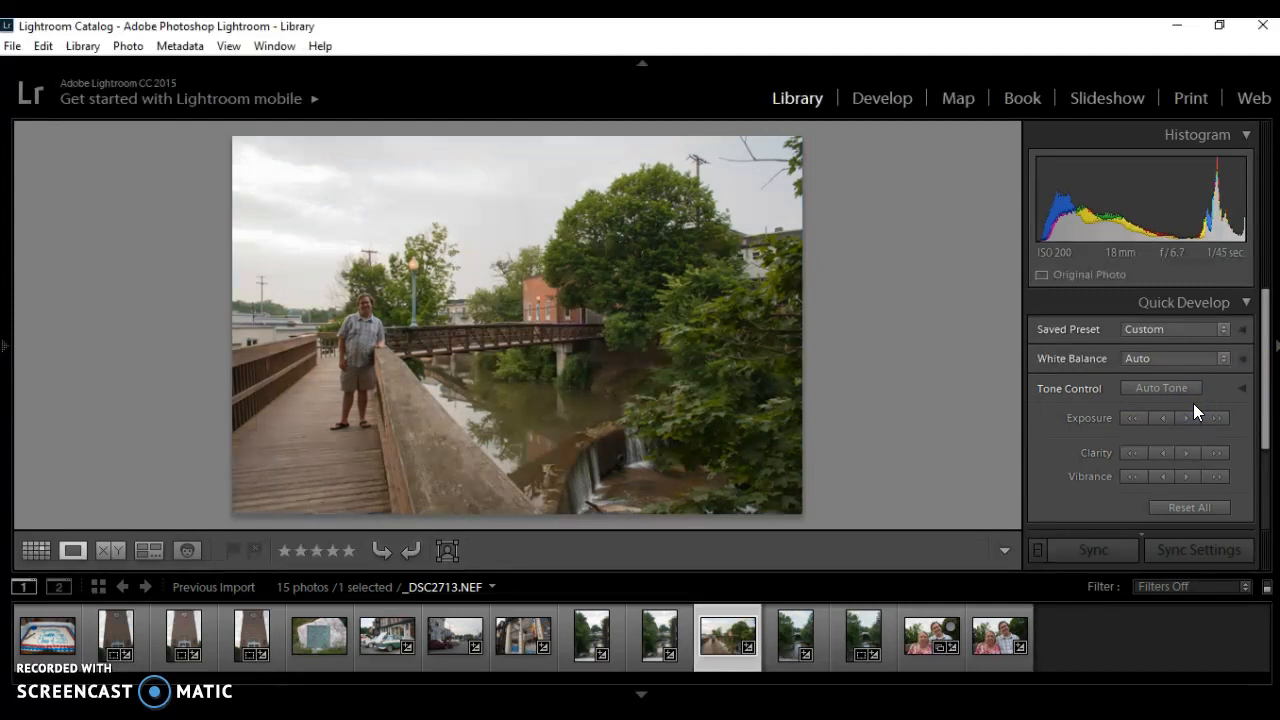
Set the boardwalk photo's white balance to Daylight
left_click(1225, 358)
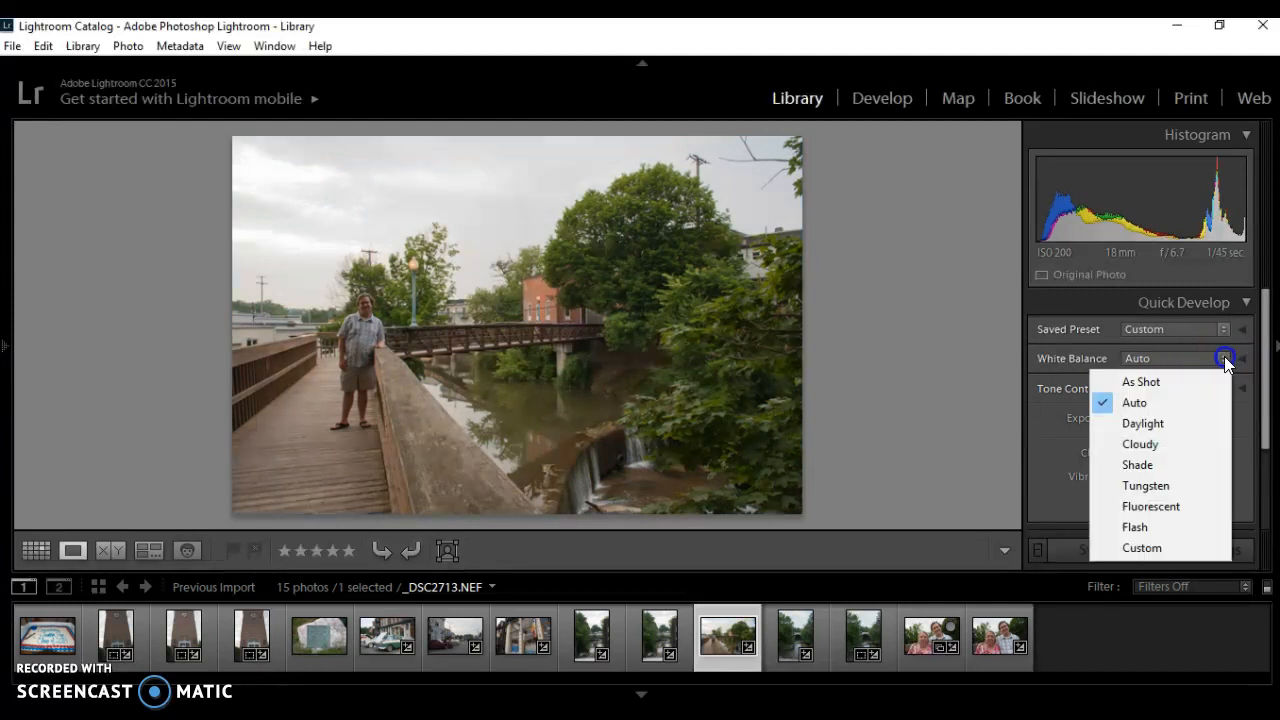
left_click(1174, 433)
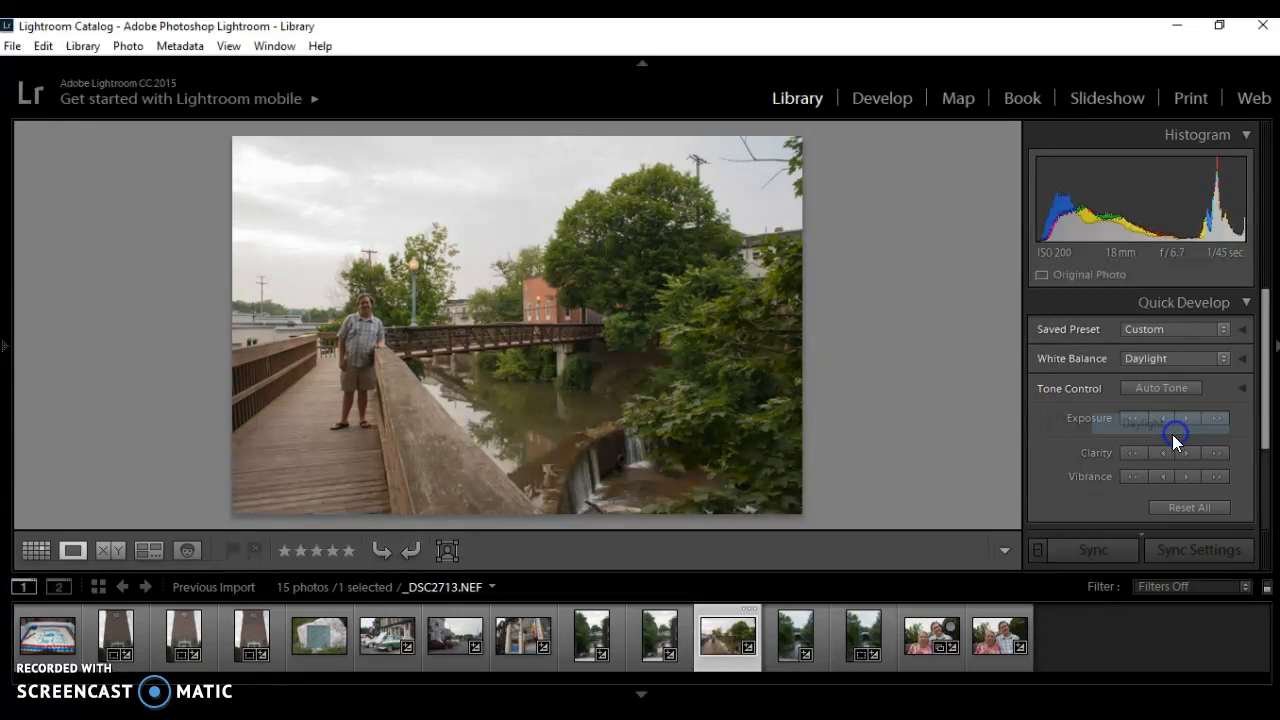
Set the boardwalk photo's white balance to Cloudy
left_click(1212, 358)
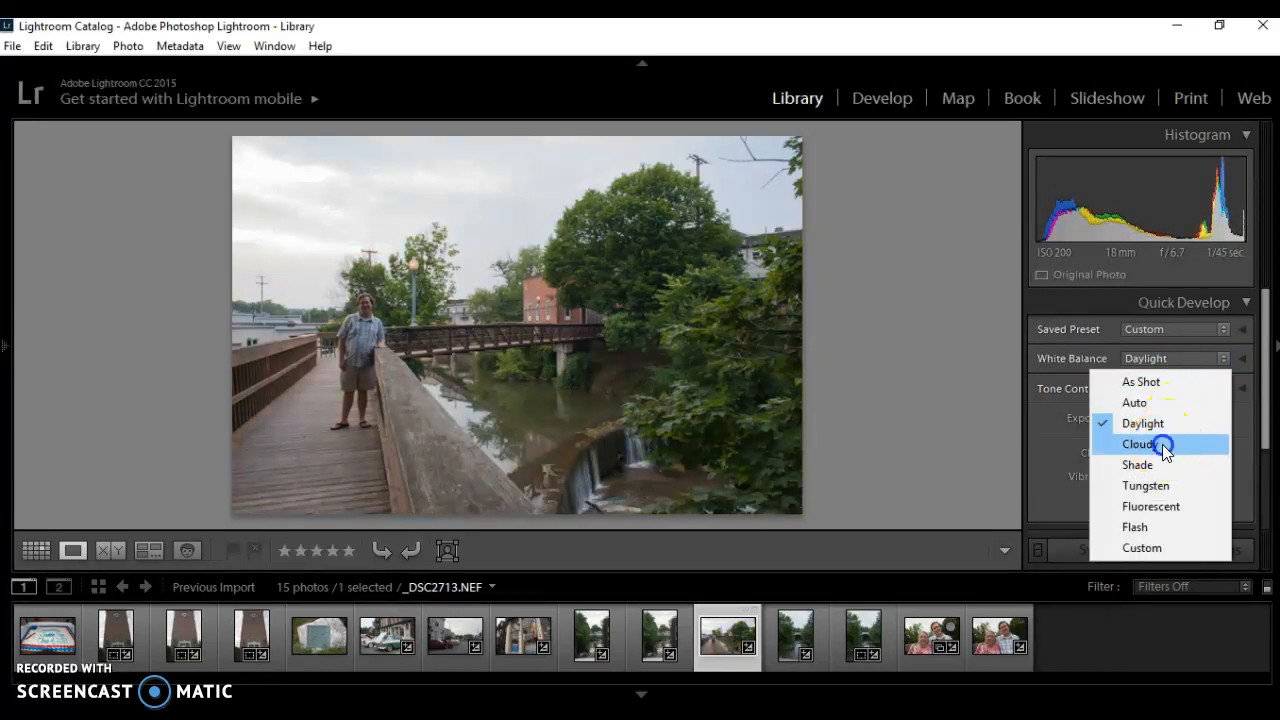
left_click(1162, 444)
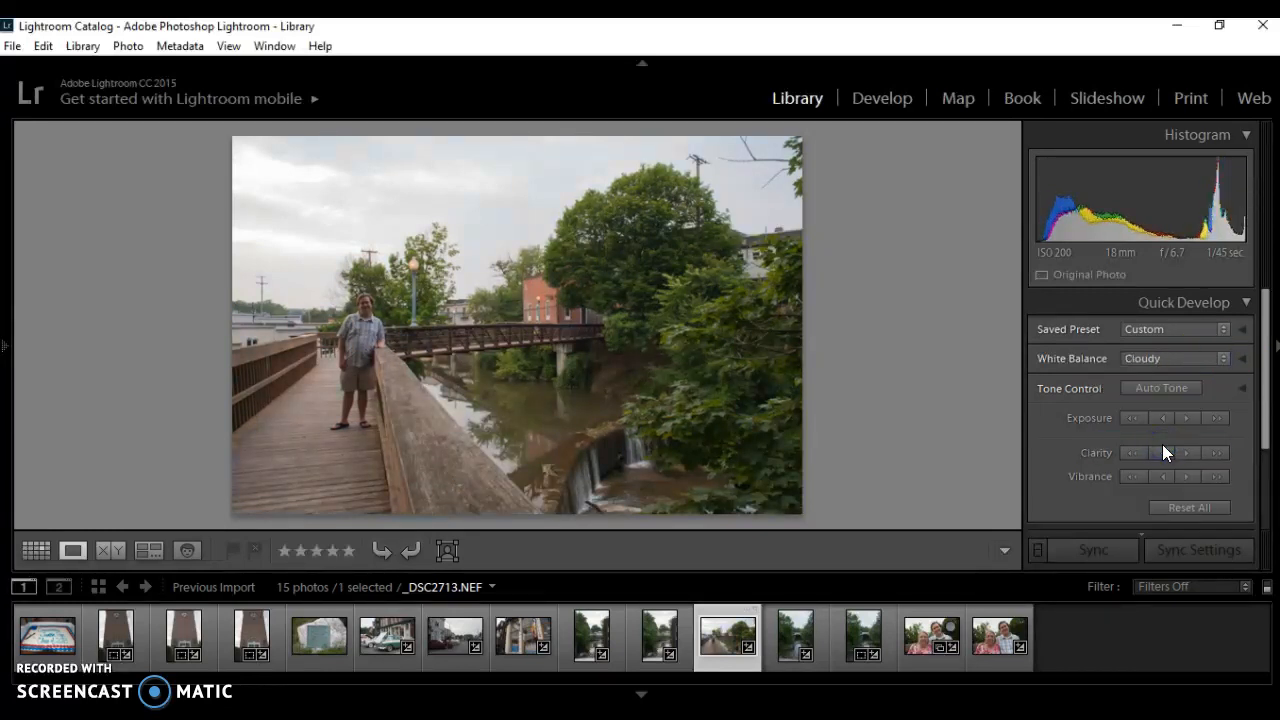
left_click(1211, 360)
left_click(1209, 358)
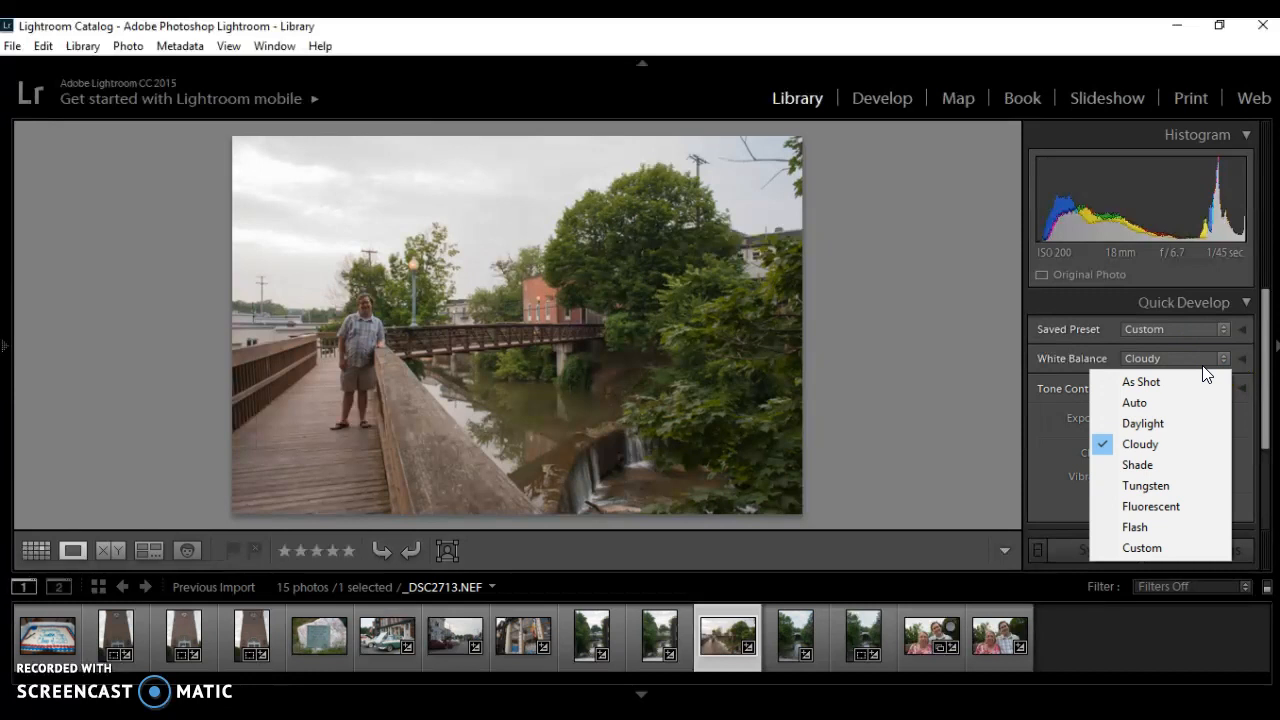
left_click(1071, 356)
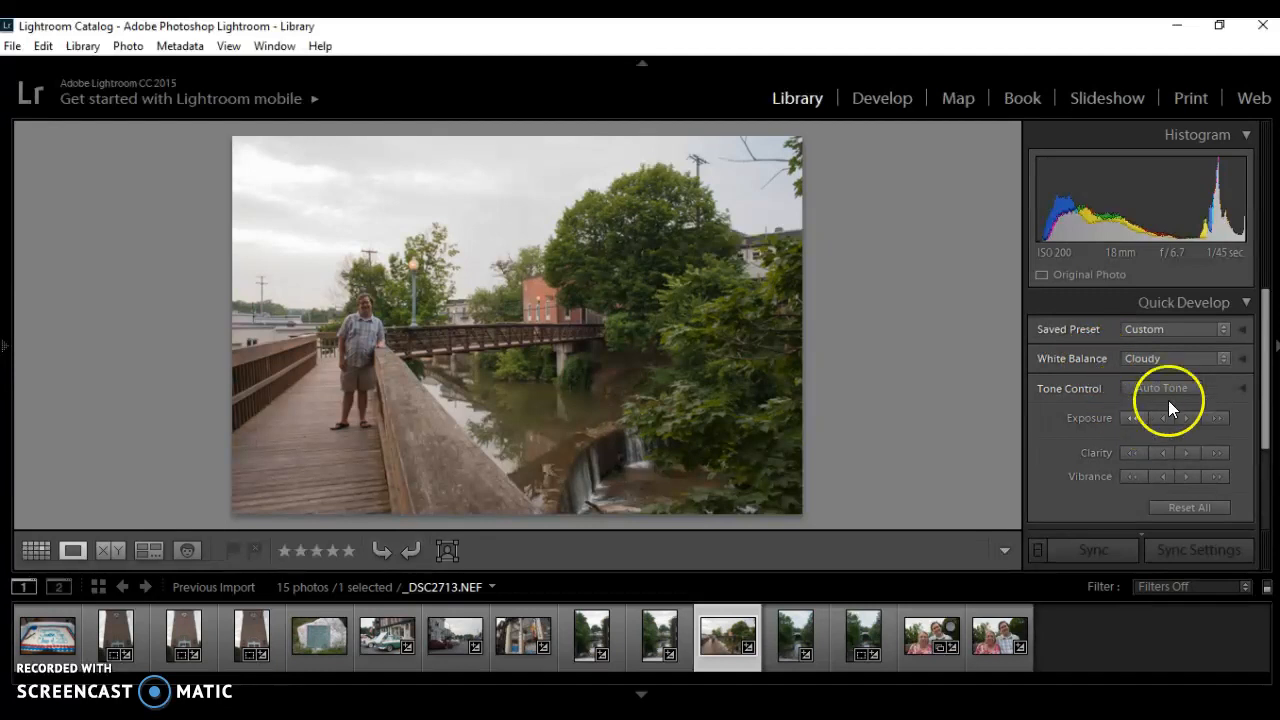
left_click_drag(1264, 376, 1275, 478)
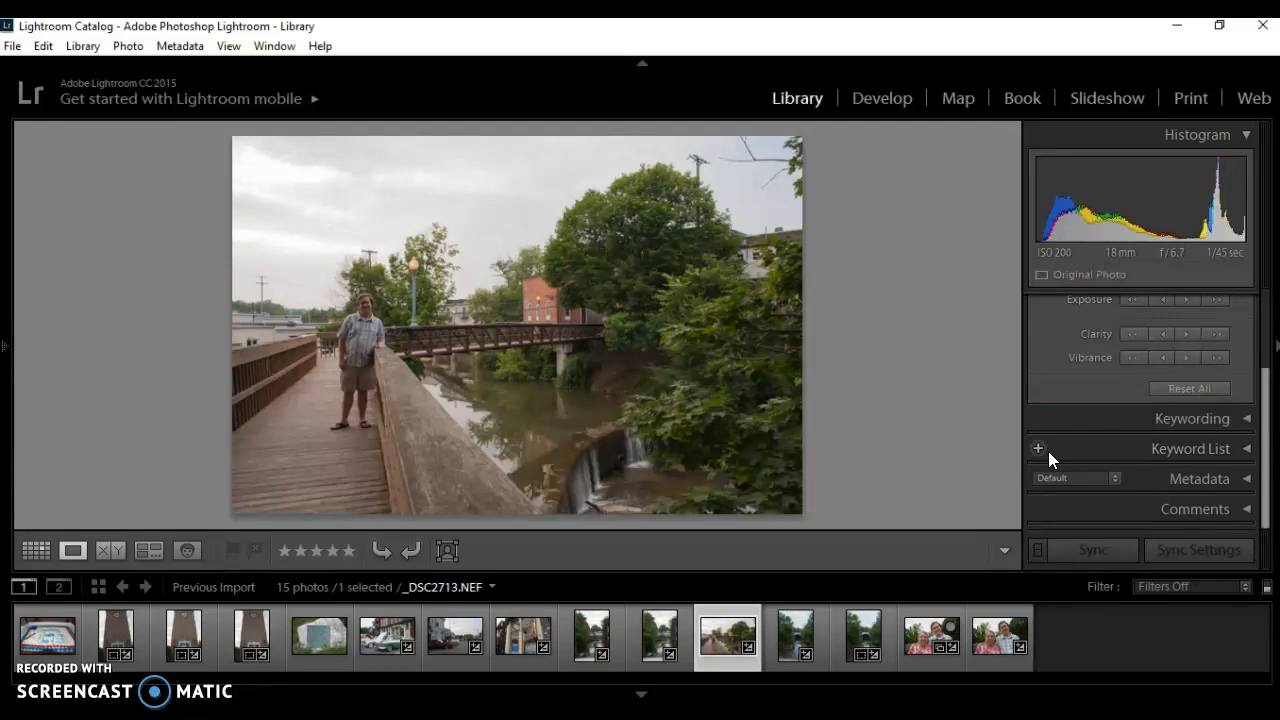
left_click(1186, 420)
left_click(1268, 414)
left_click_drag(1268, 418, 1262, 305)
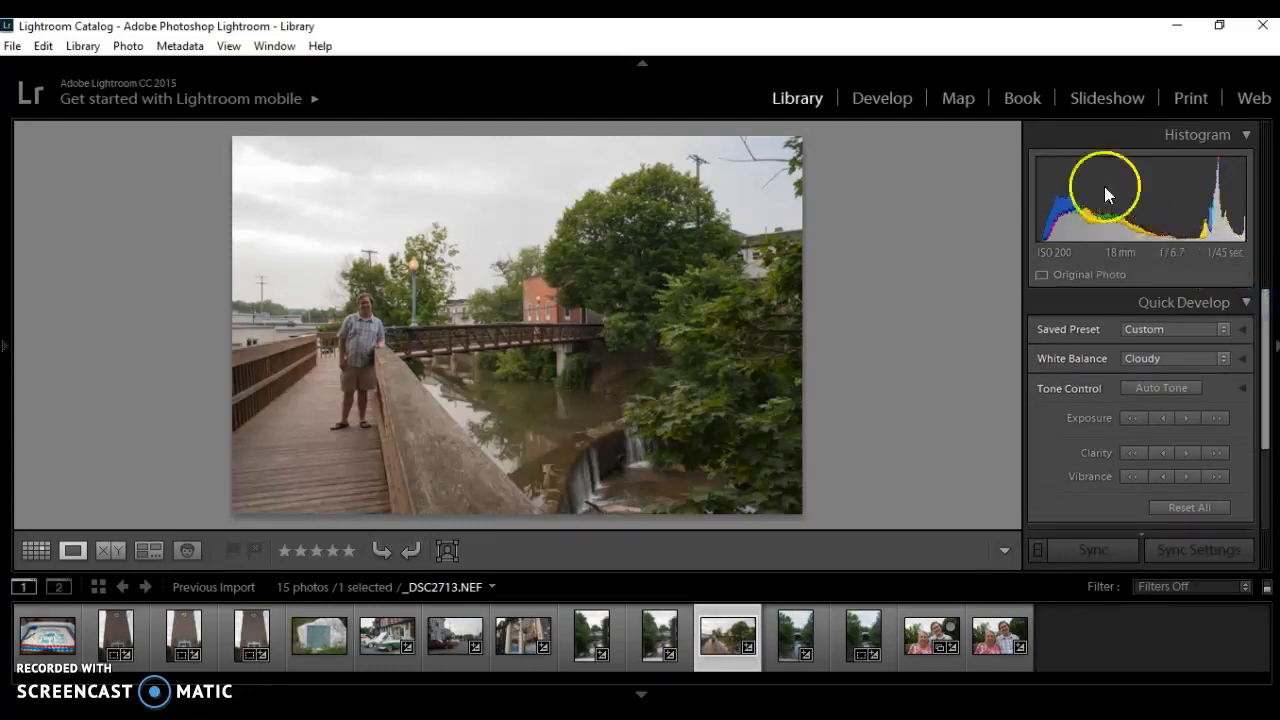
Start importing photos and browse the Camera Roll and 2018 folders inside Pictures as possible sources
left_click(10, 48)
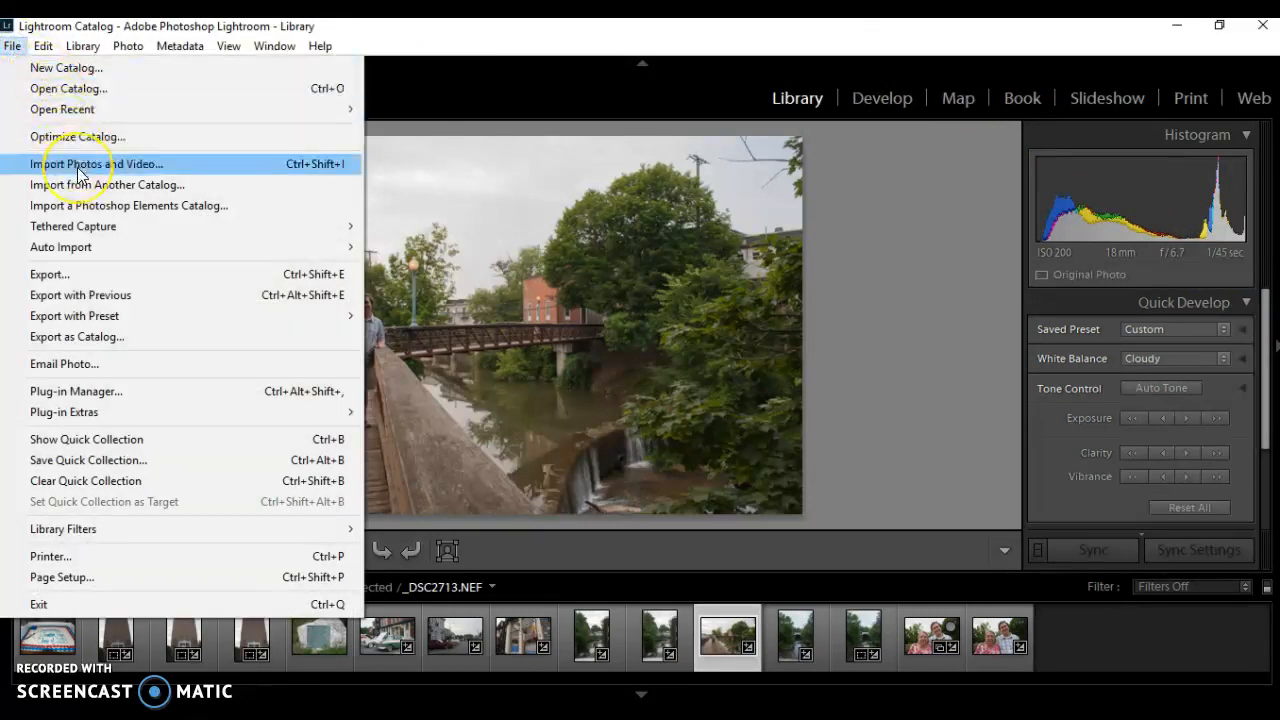
left_click(77, 167)
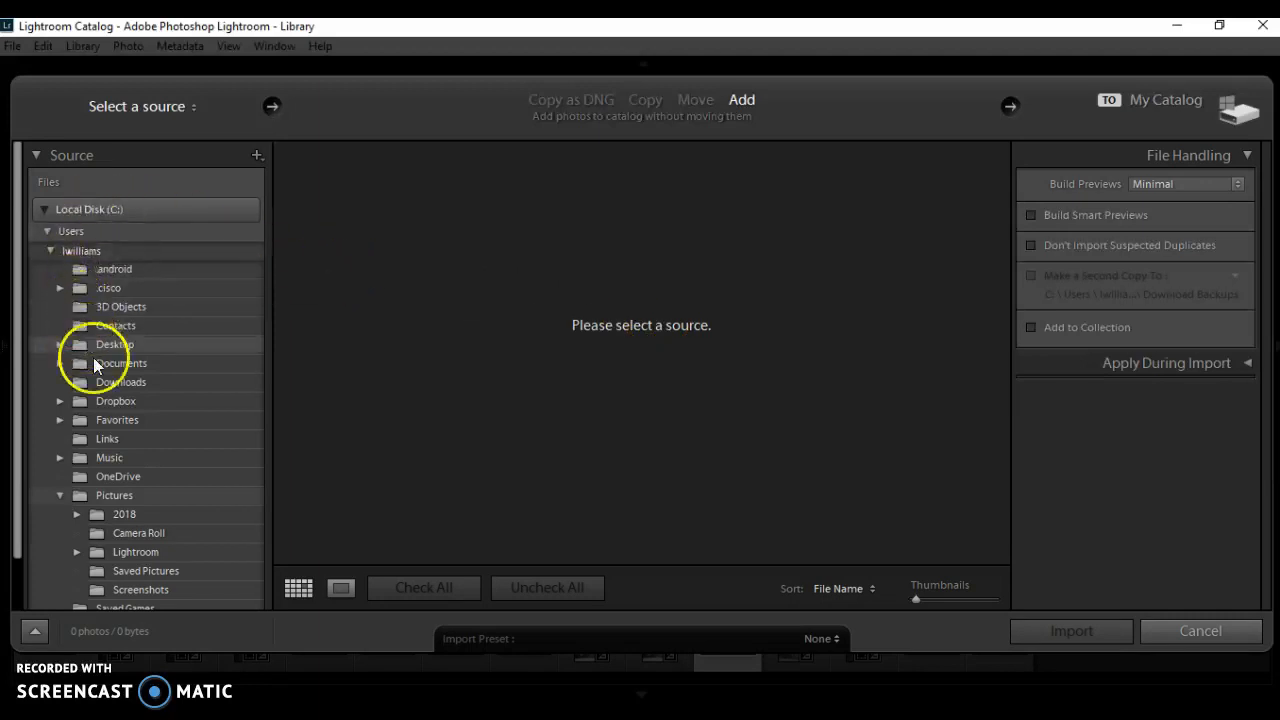
left_click(178, 540)
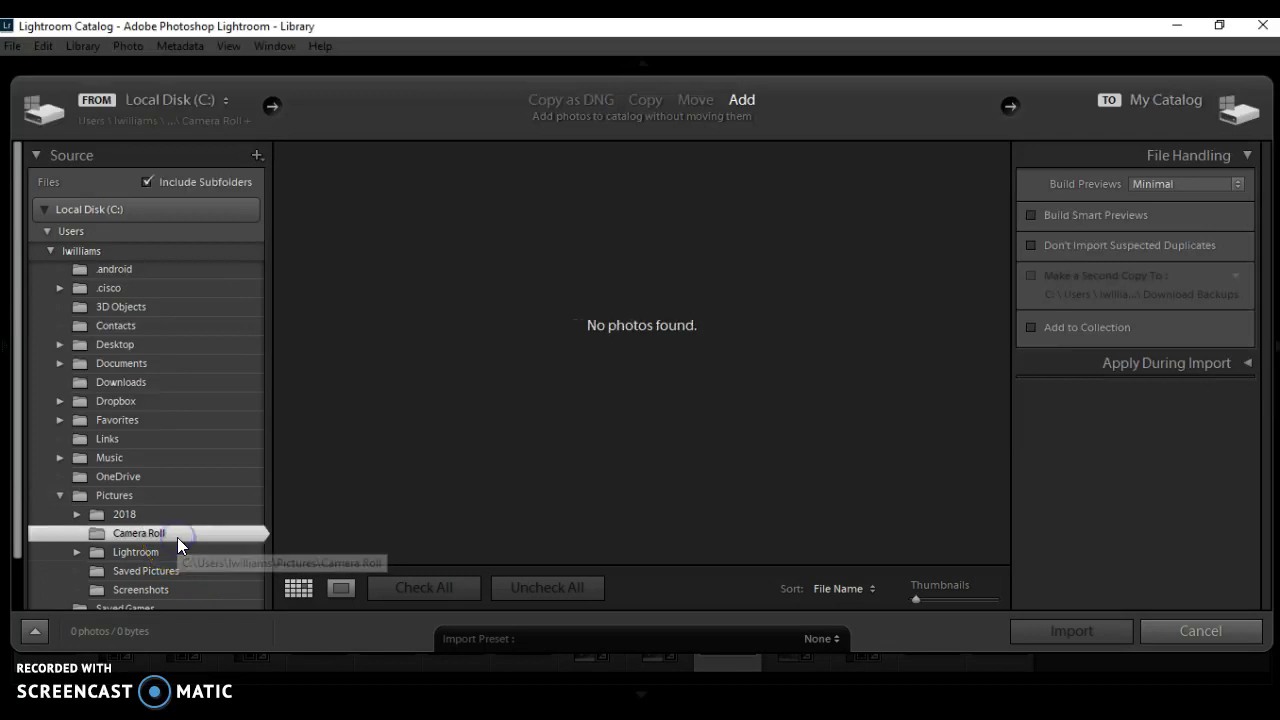
left_click(159, 518)
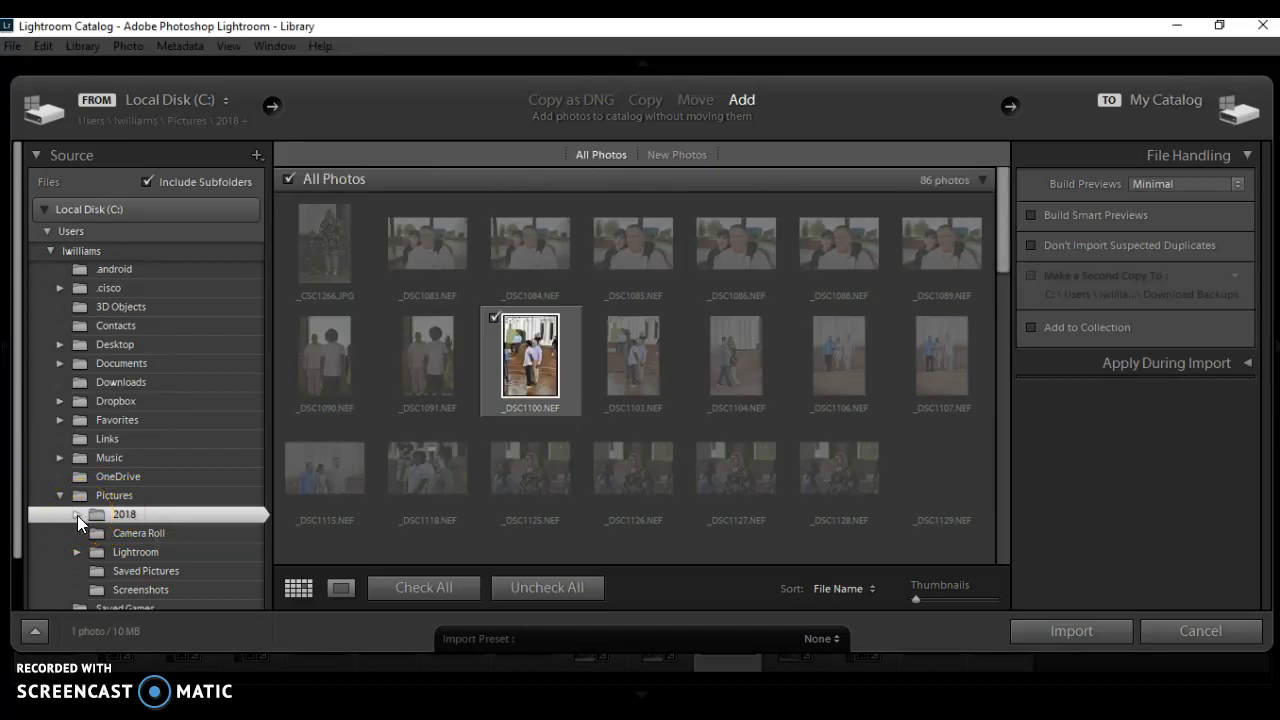
left_click(77, 515)
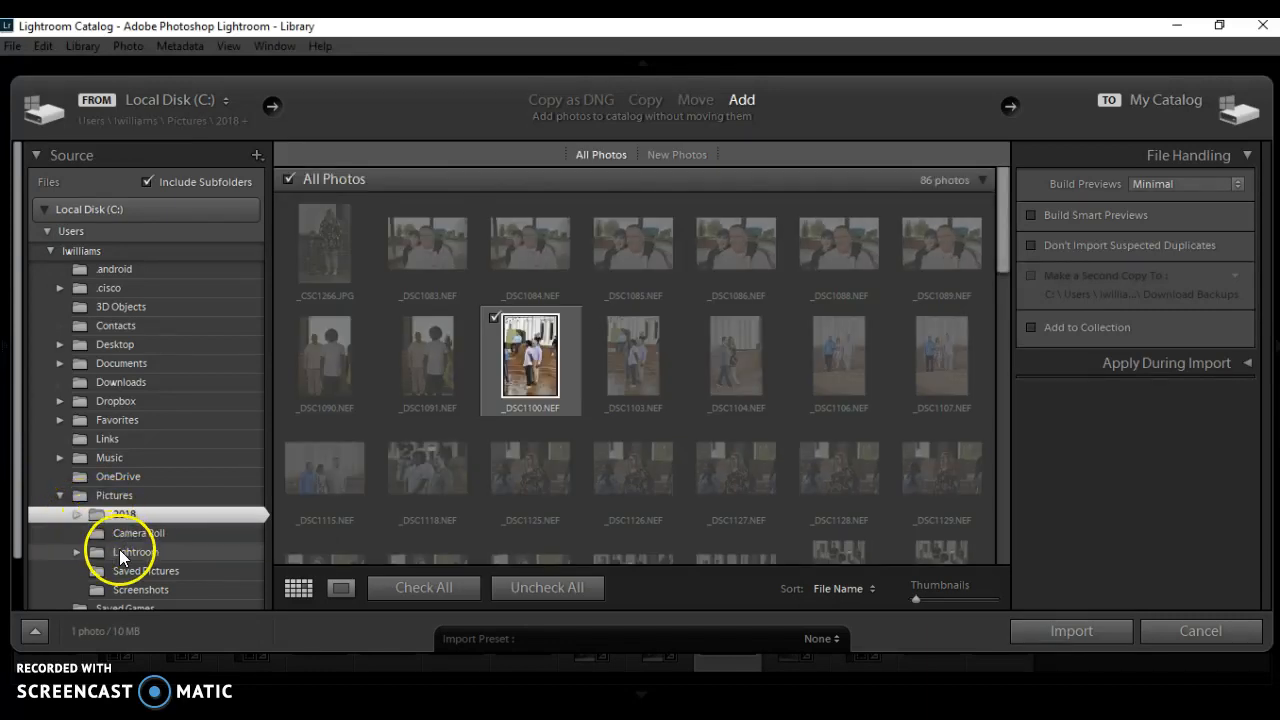
left_click(182, 515)
scroll(150, 510, "down", 2)
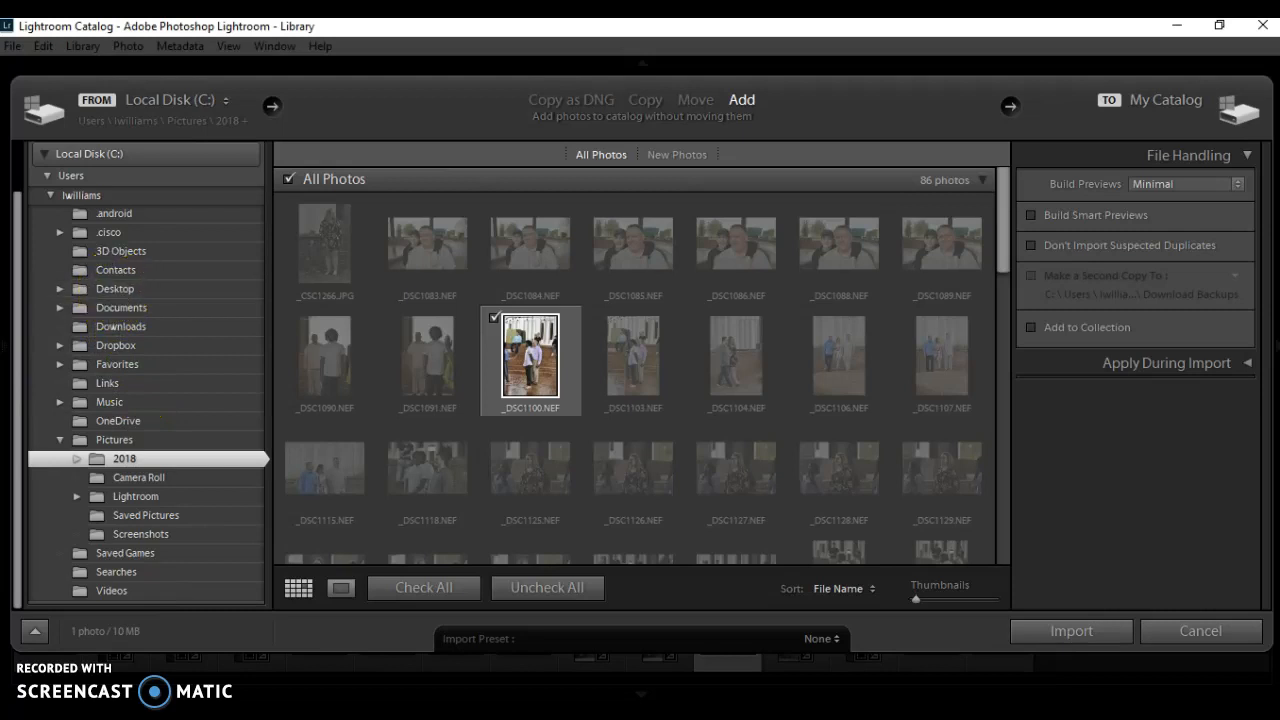
Try the Public Pictures folder under Users > Public as the import source
left_click(52, 195)
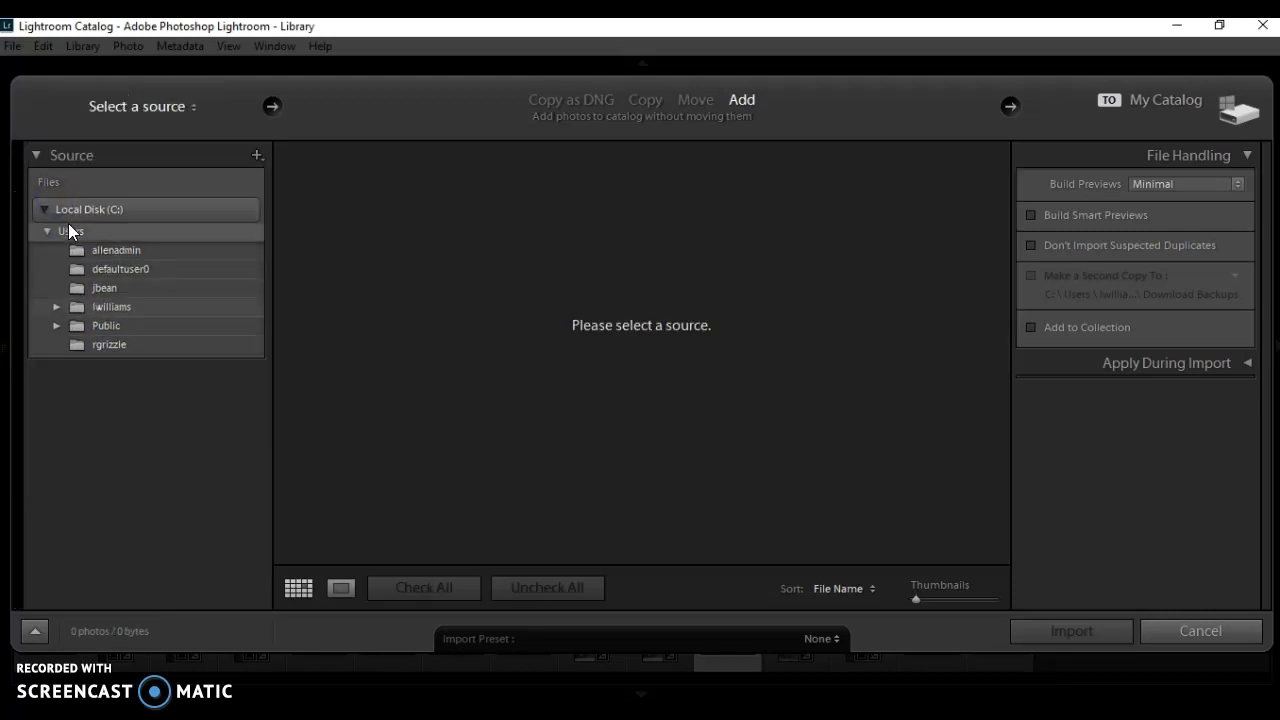
left_click(56, 325)
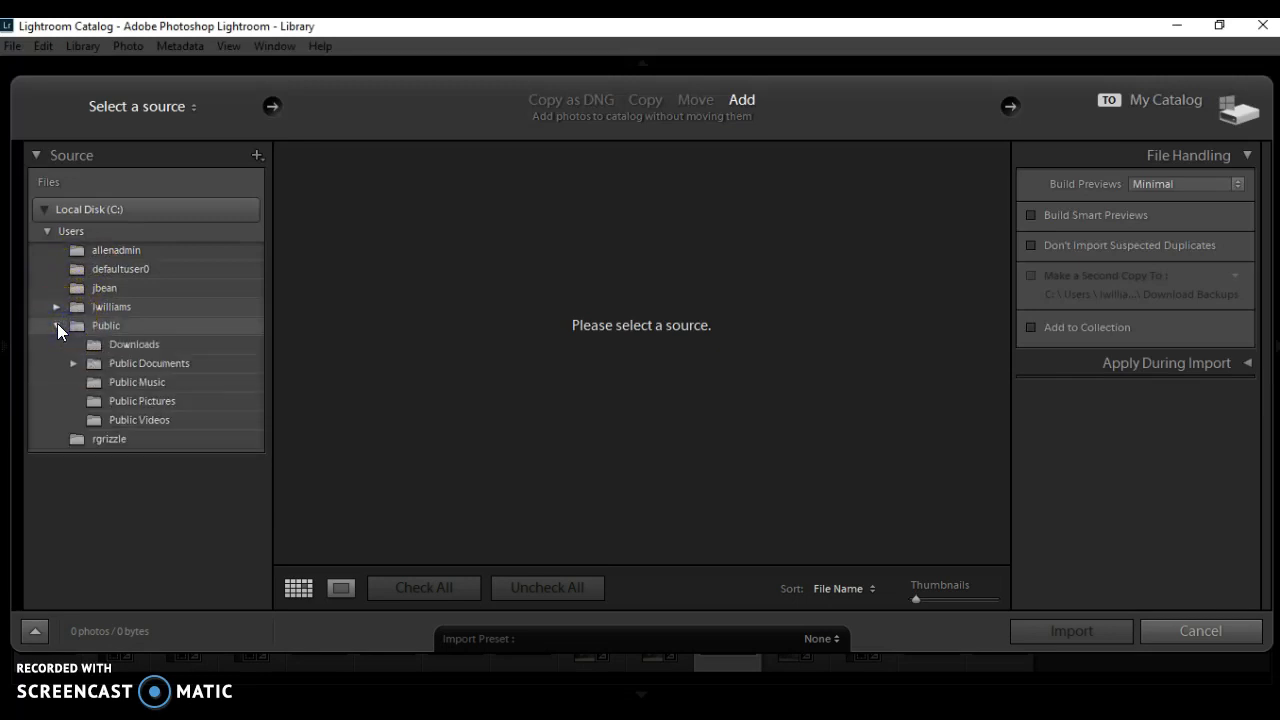
left_click(110, 399)
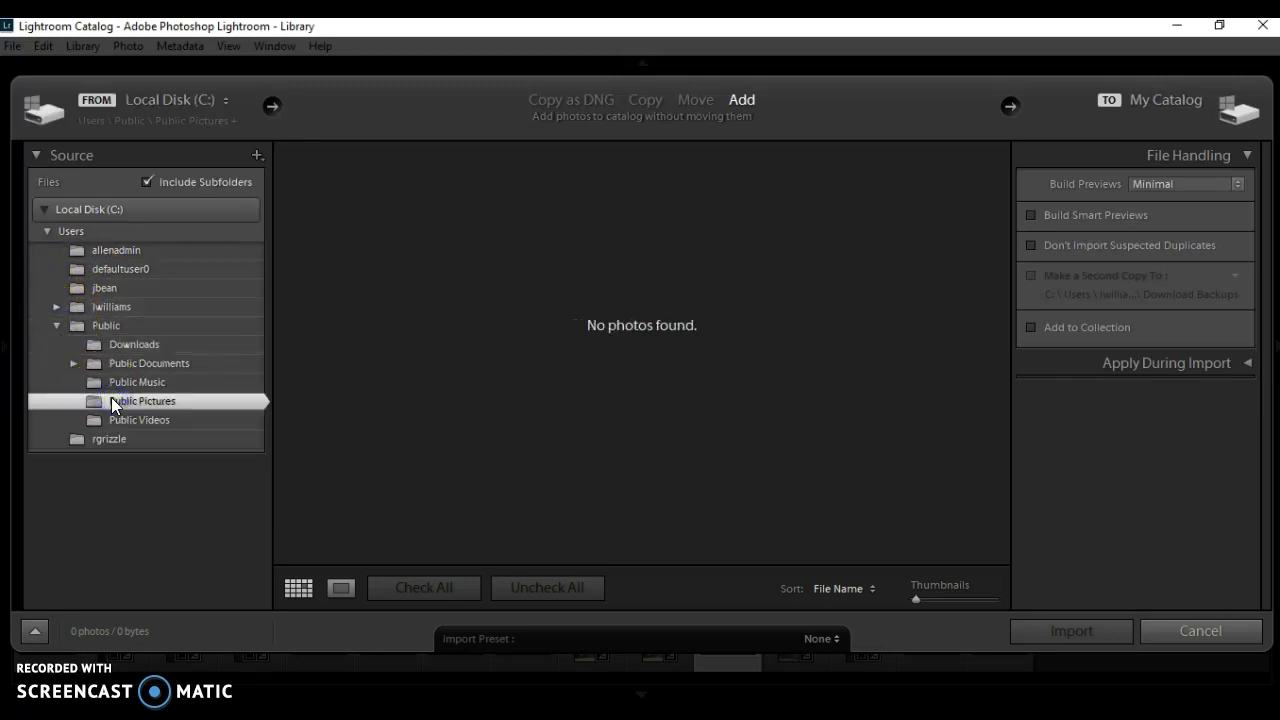
Choose the Football summer practice folder on the Desktop as the import source and expand it
left_click(56, 306)
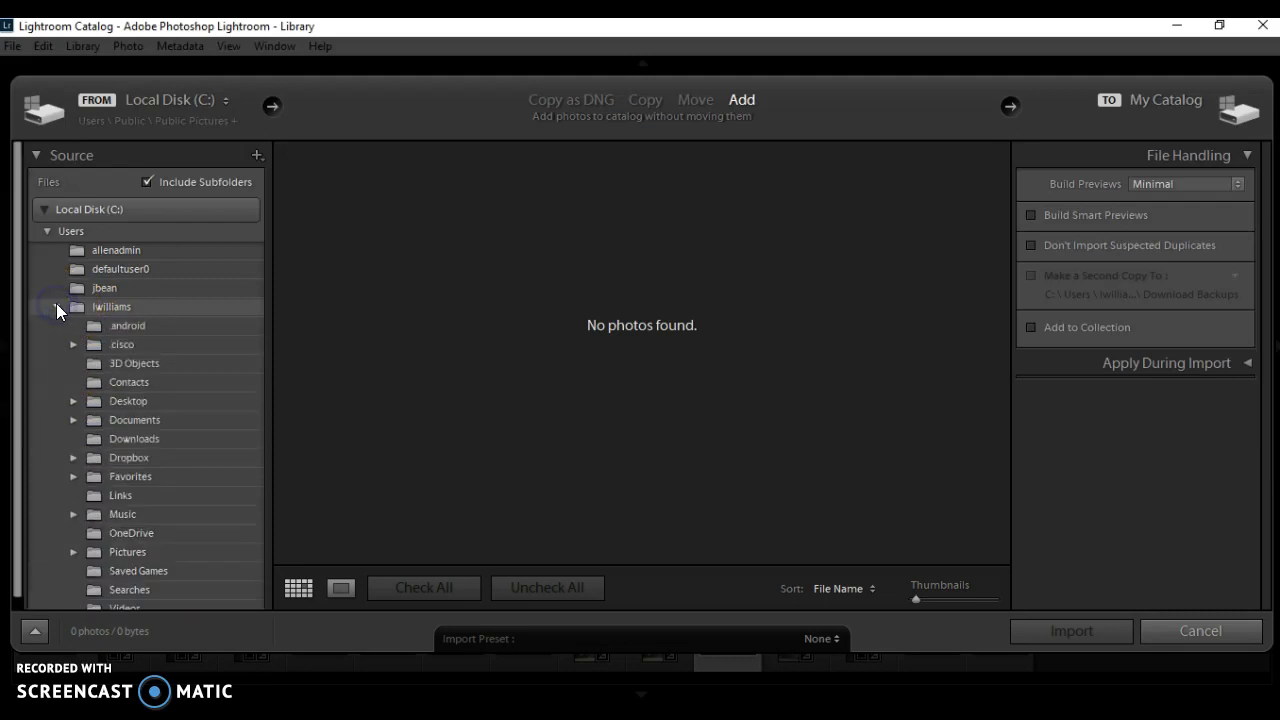
left_click(146, 401)
left_click(73, 401)
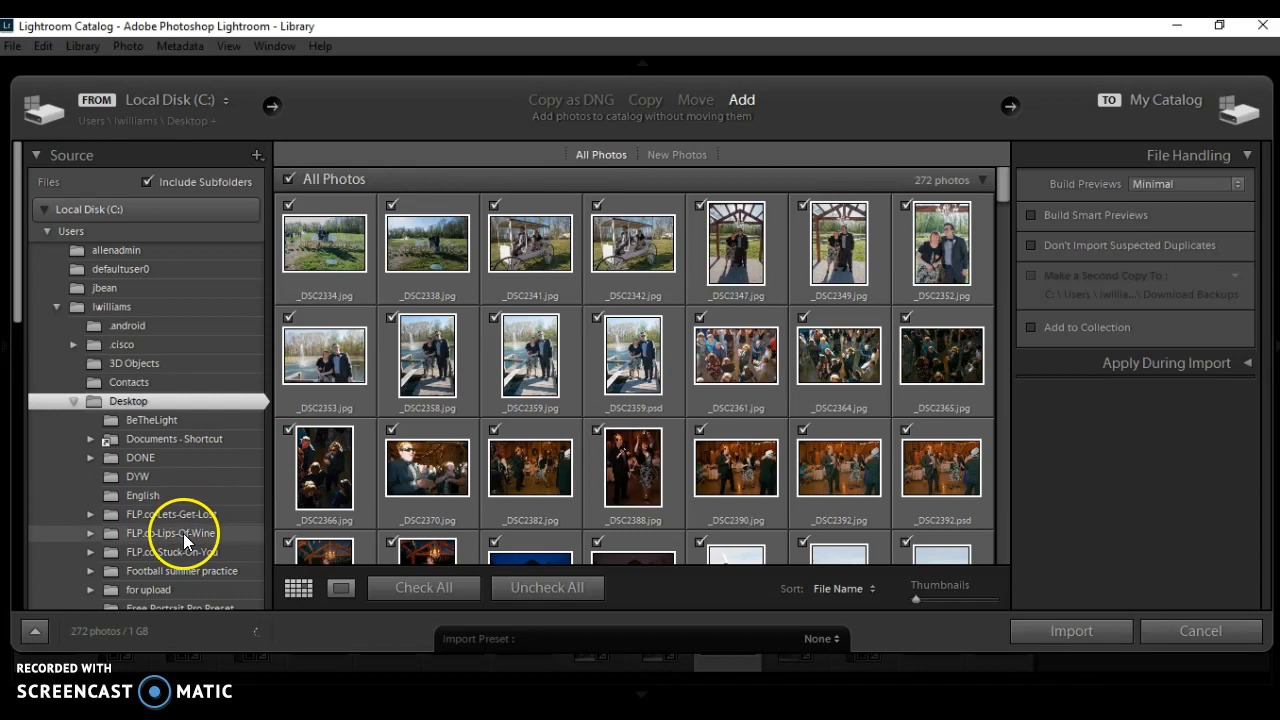
scroll(99, 512, "down", 3)
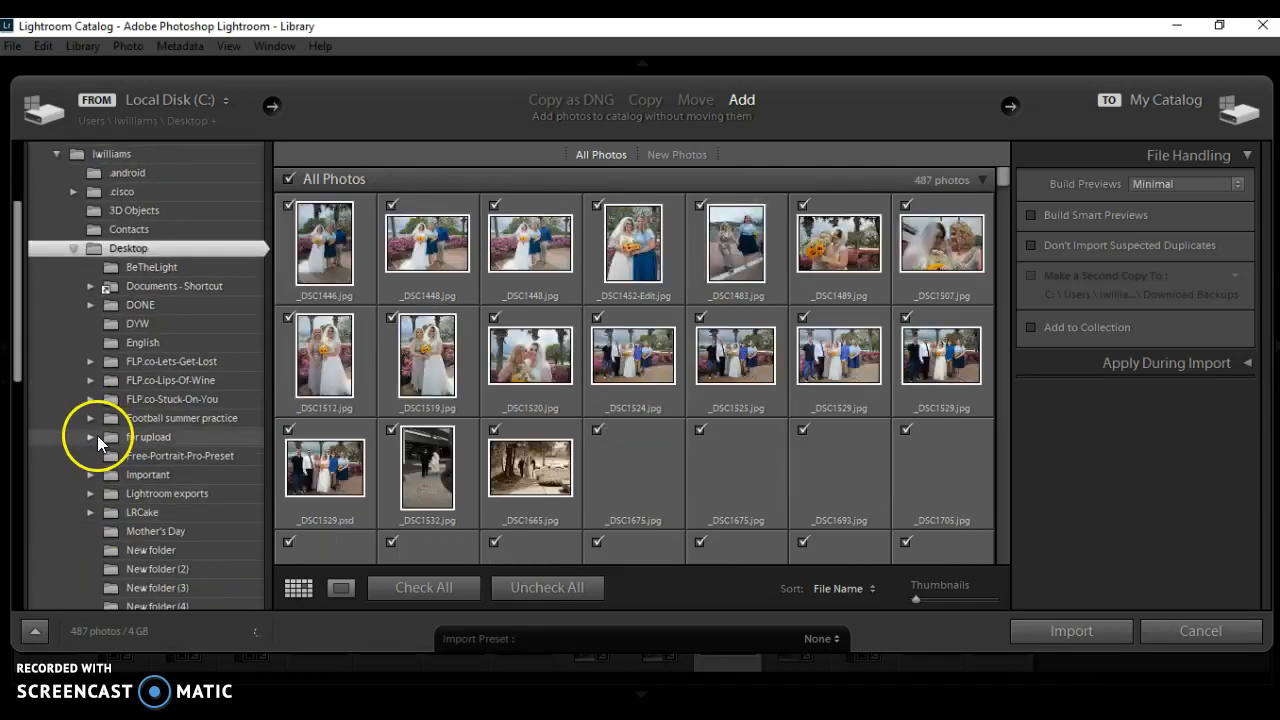
left_click(110, 416)
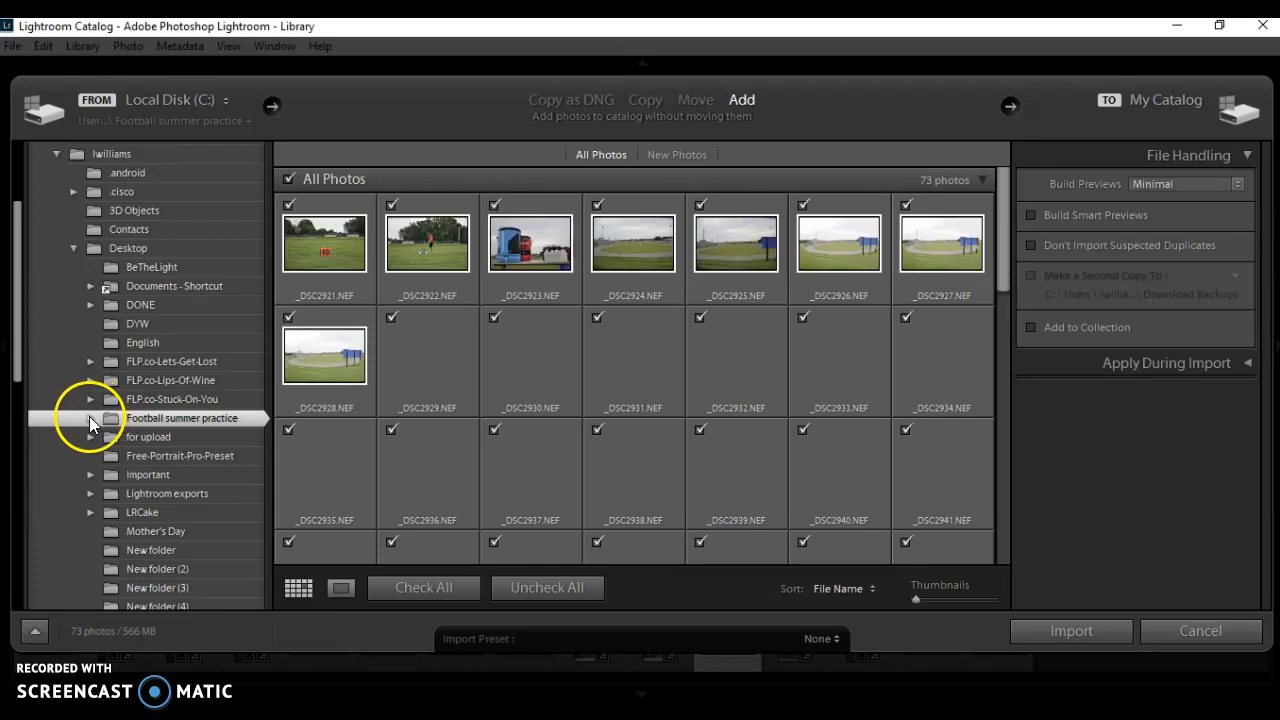
left_click(90, 418)
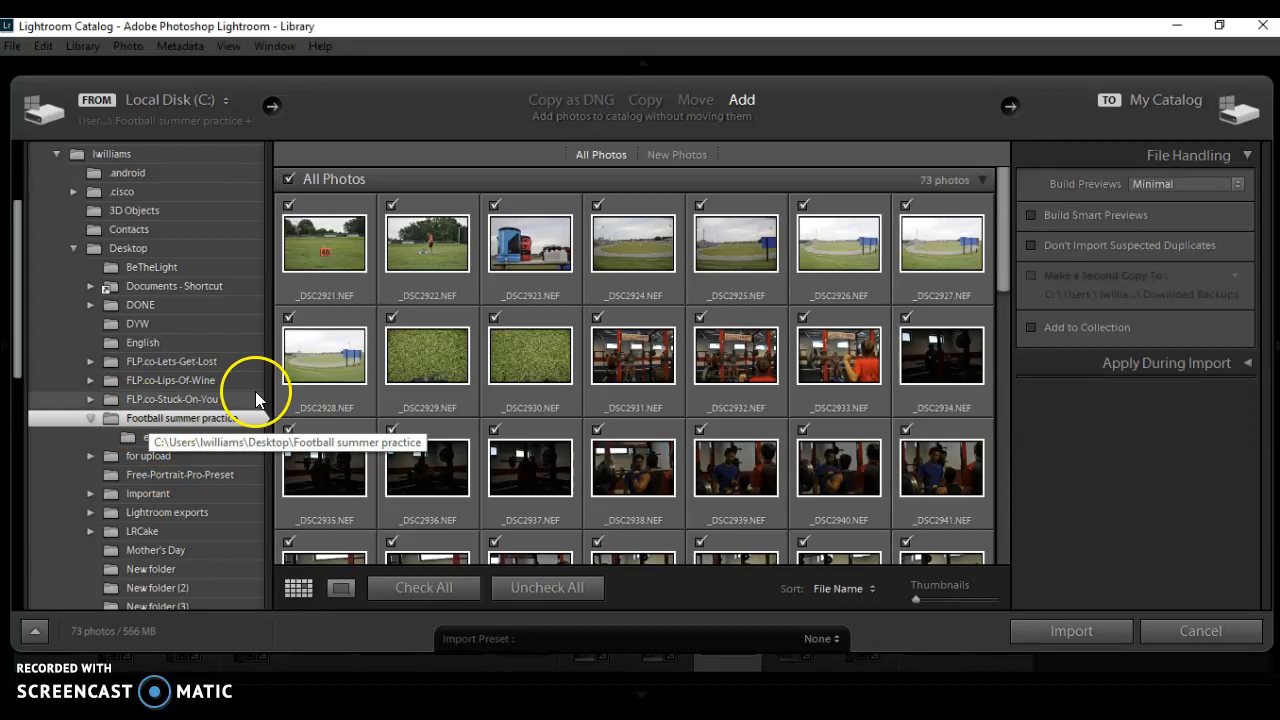
Exclude all photos in the folder from the import and enlarge the thumbnails to three per row
left_click(288, 179)
left_click(288, 179)
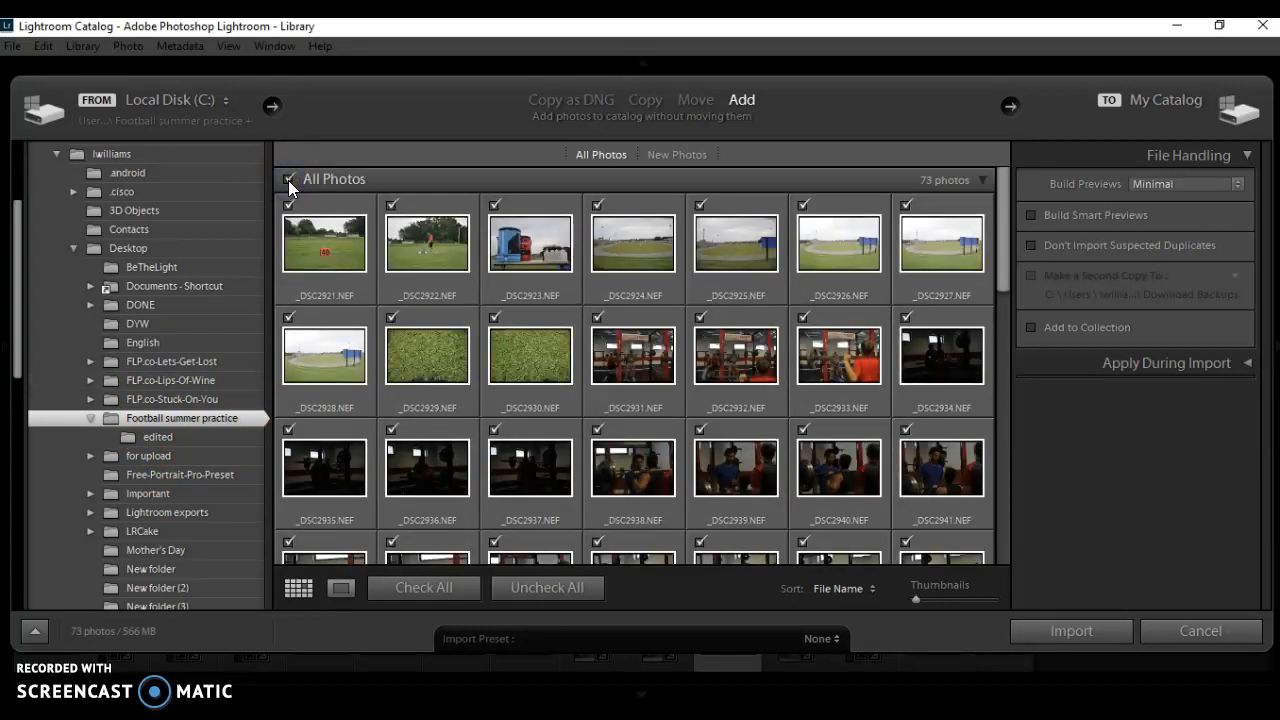
left_click(287, 178)
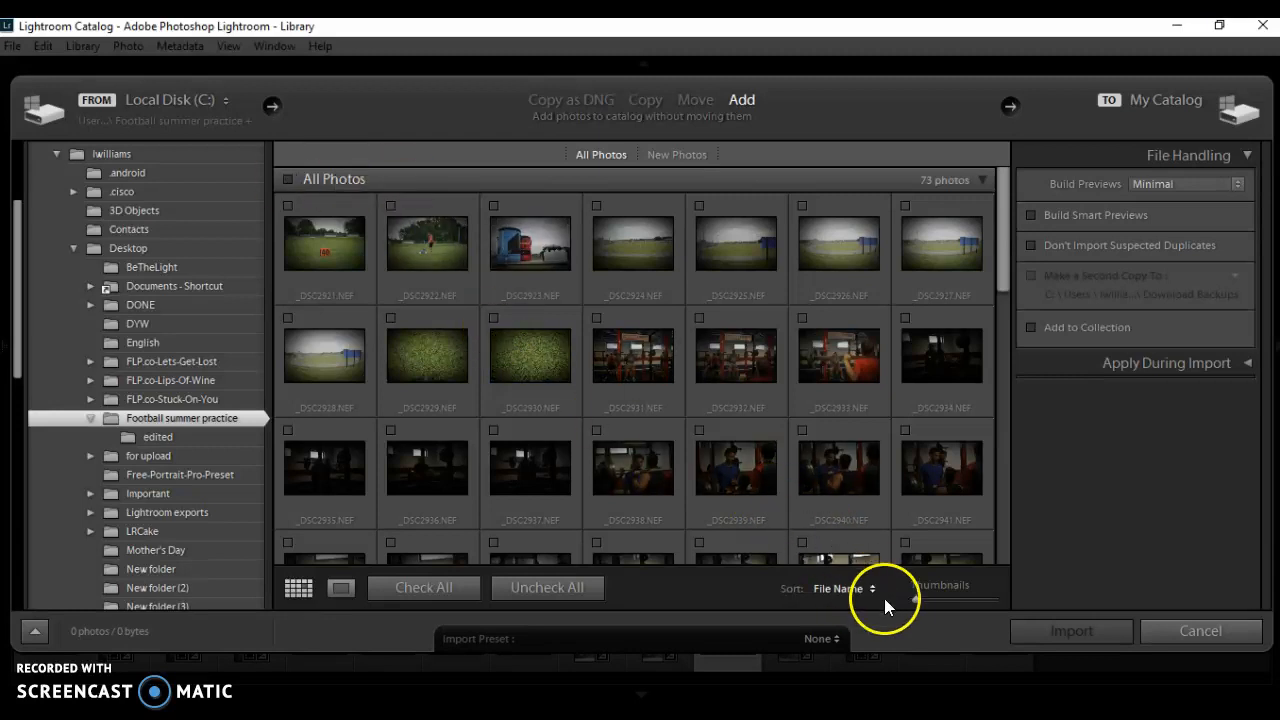
left_click_drag(915, 599, 963, 600)
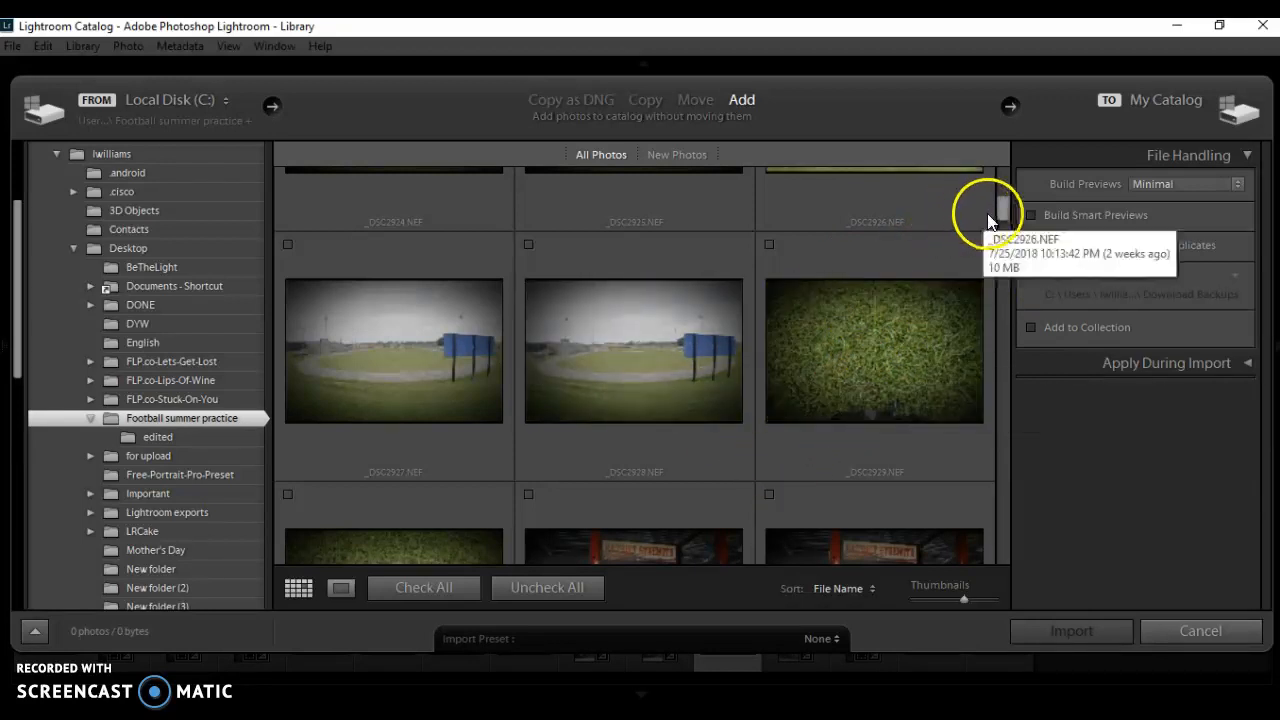
Mark the weight-room photos _DSC2939.NEF, _DSC2942.NEF and _DSC2957.NEF and import them into the catalog
left_click_drag(1001, 213, 1021, 281)
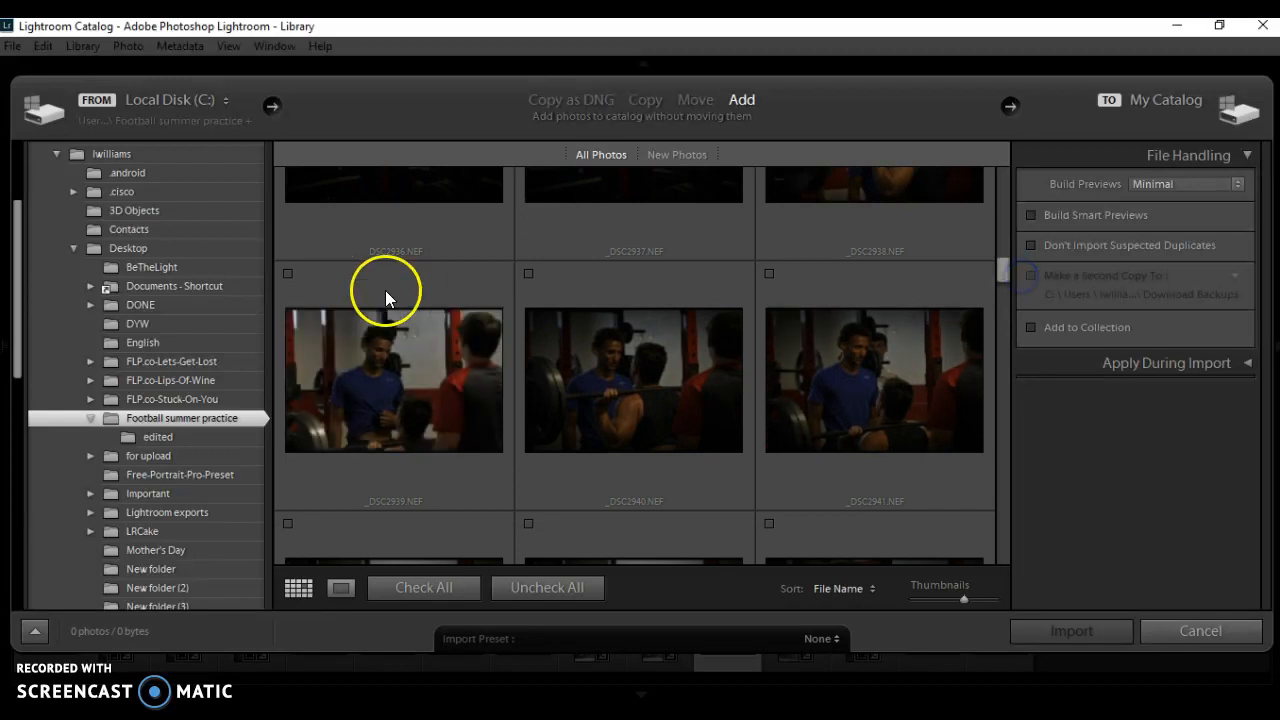
left_click(288, 272)
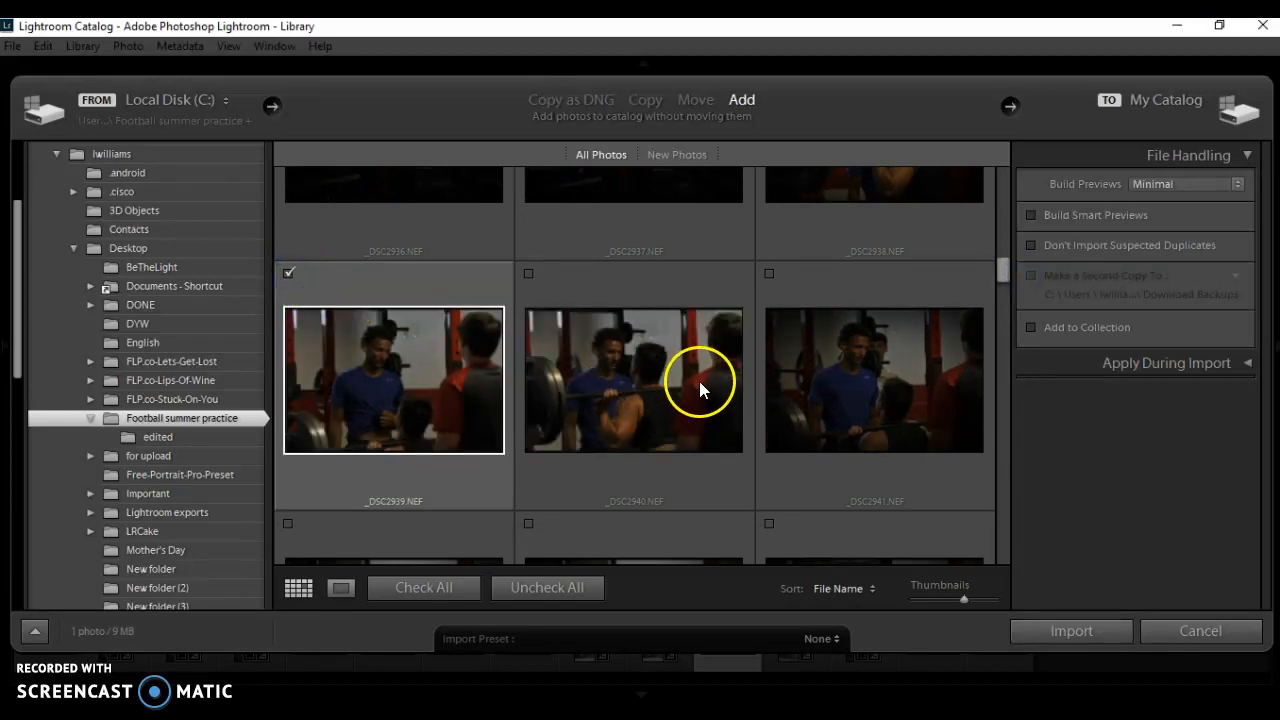
left_click_drag(1000, 278, 1003, 300)
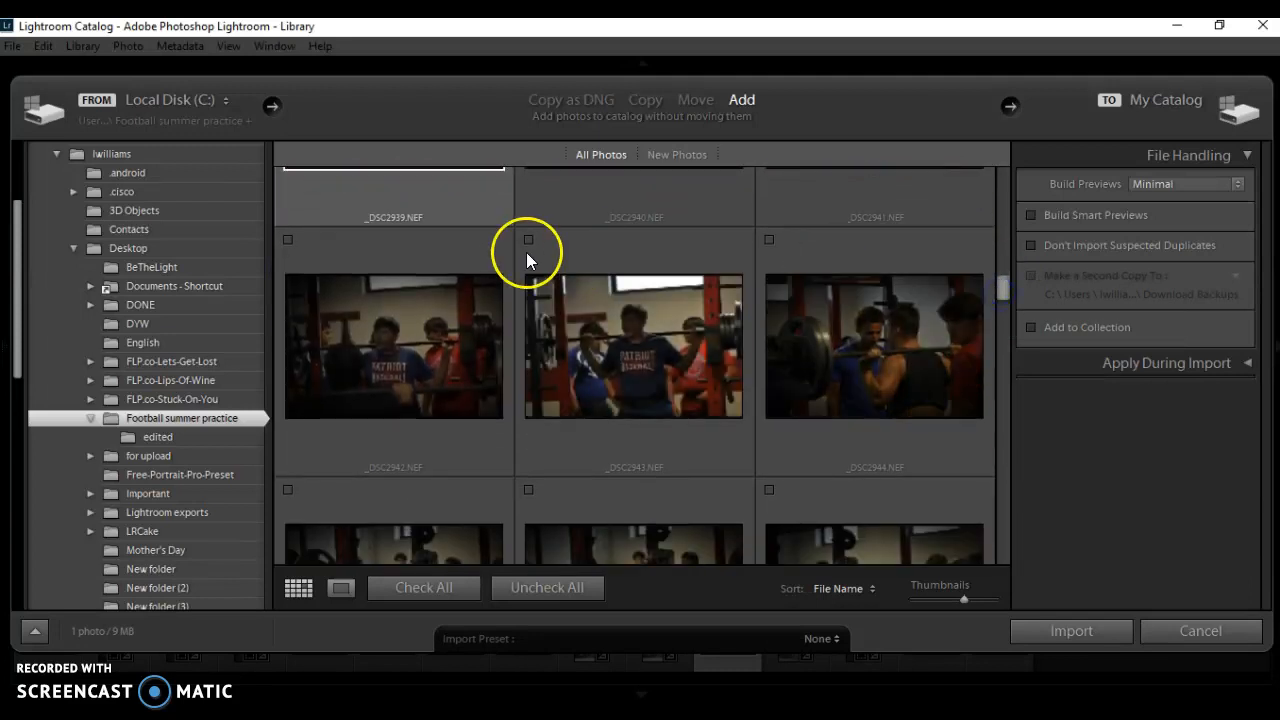
left_click(288, 239)
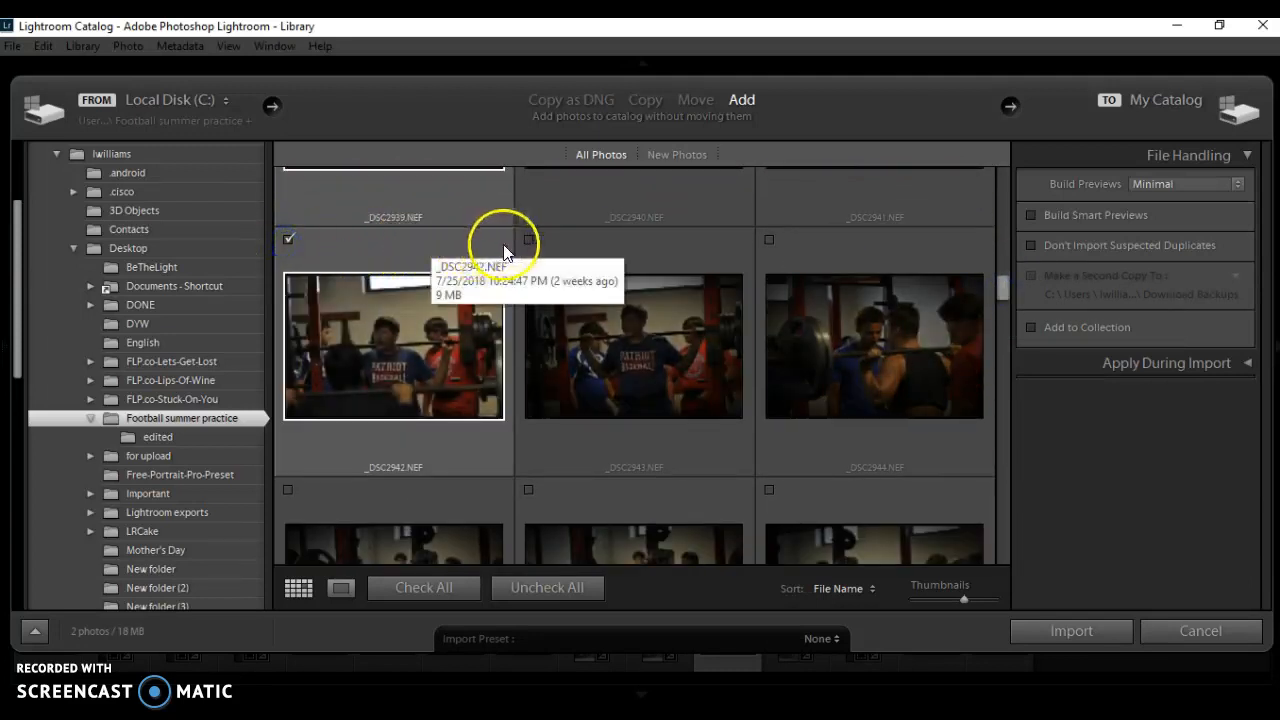
left_click_drag(1002, 291, 1003, 373)
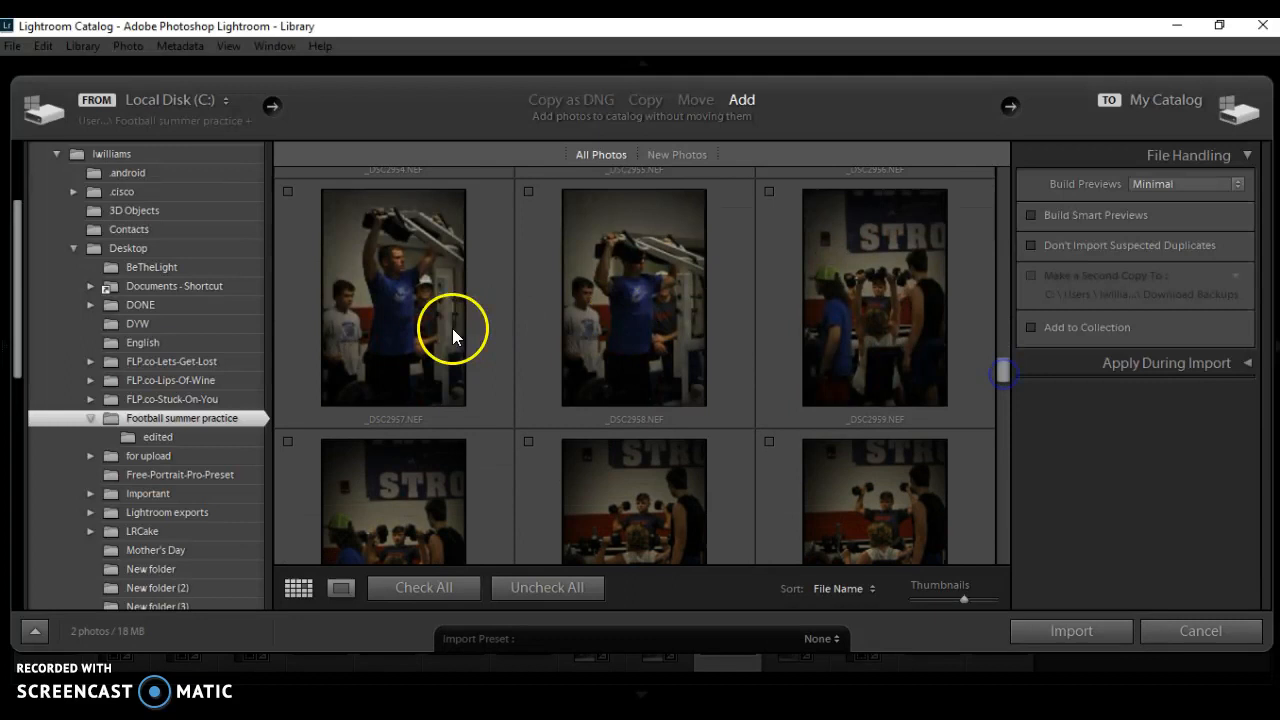
left_click(284, 191)
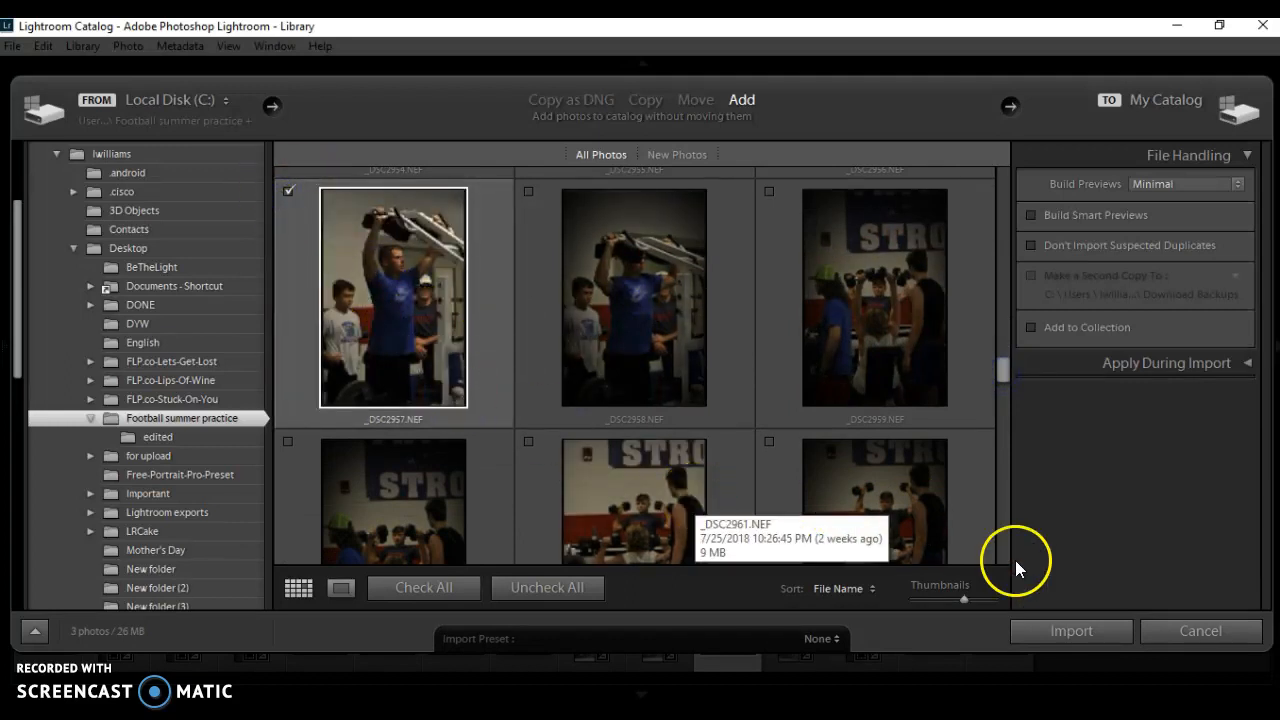
left_click(1040, 638)
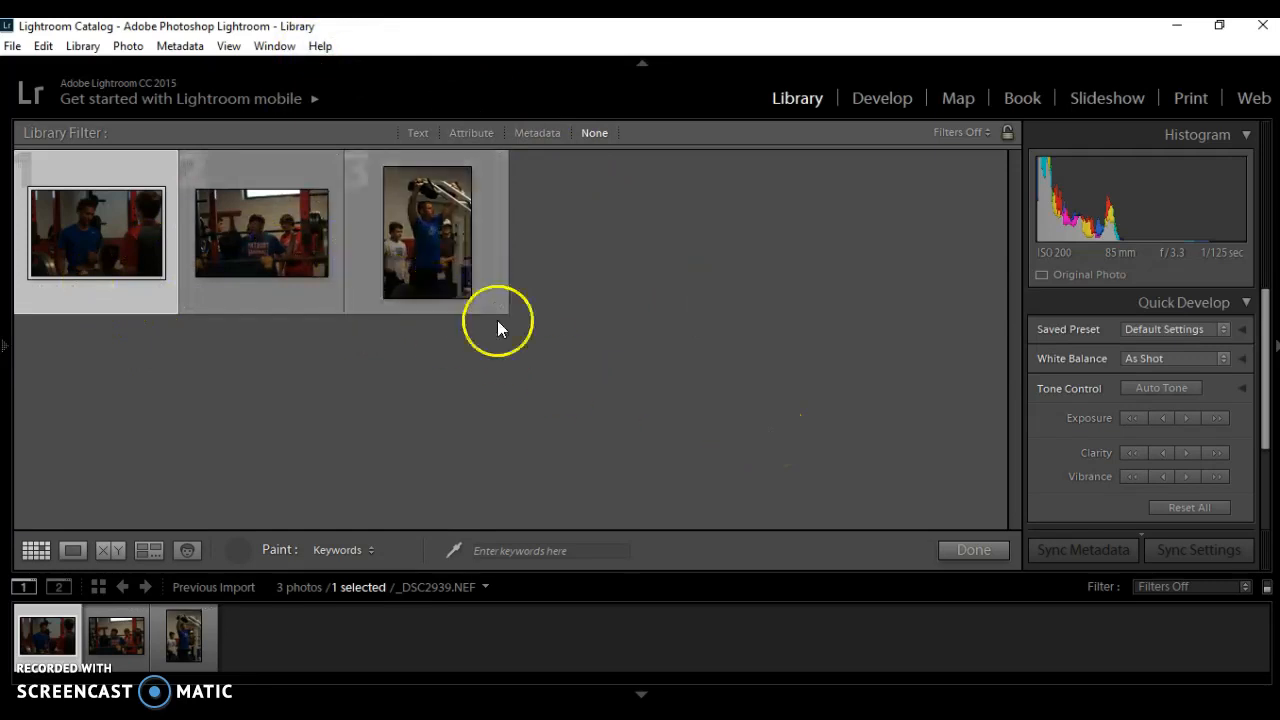
Finish the keyword Painter tool and select _DSC2942.NEF in the grid to view its histogram
left_click(955, 551)
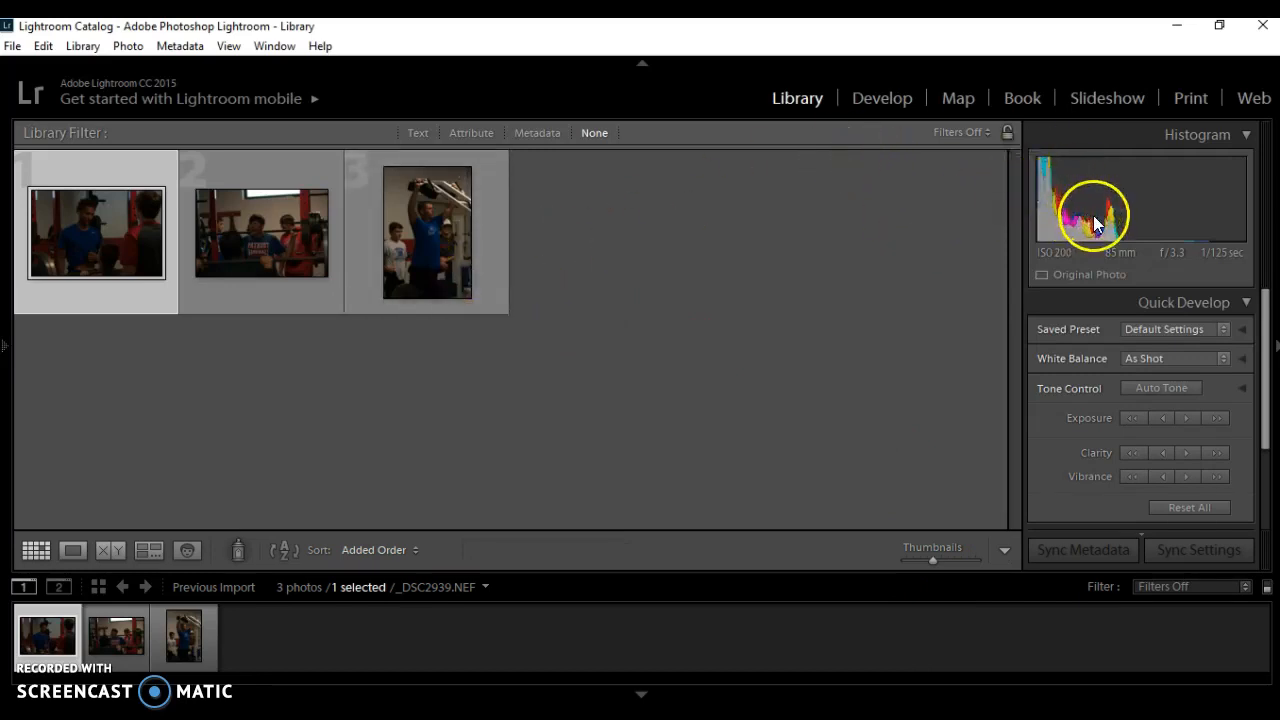
left_click(271, 234)
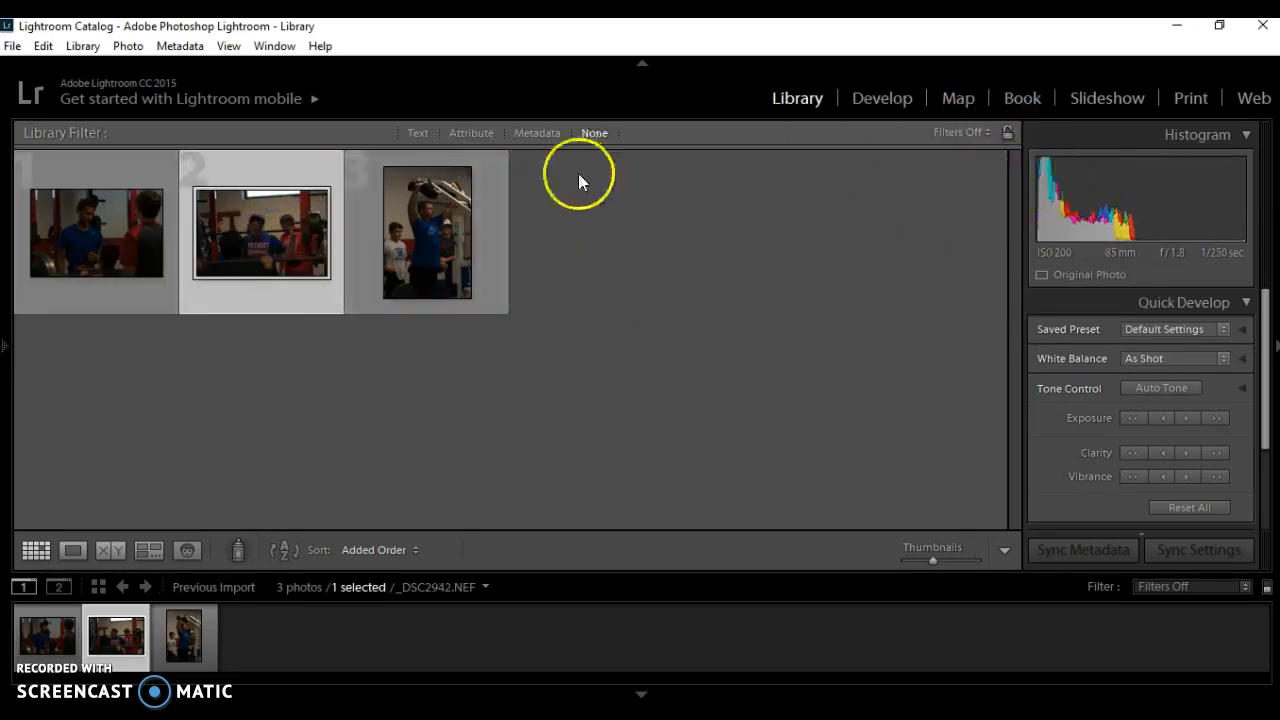
Select the imported photo _DSC2957.NEF and set its white balance to Auto
left_click(457, 238)
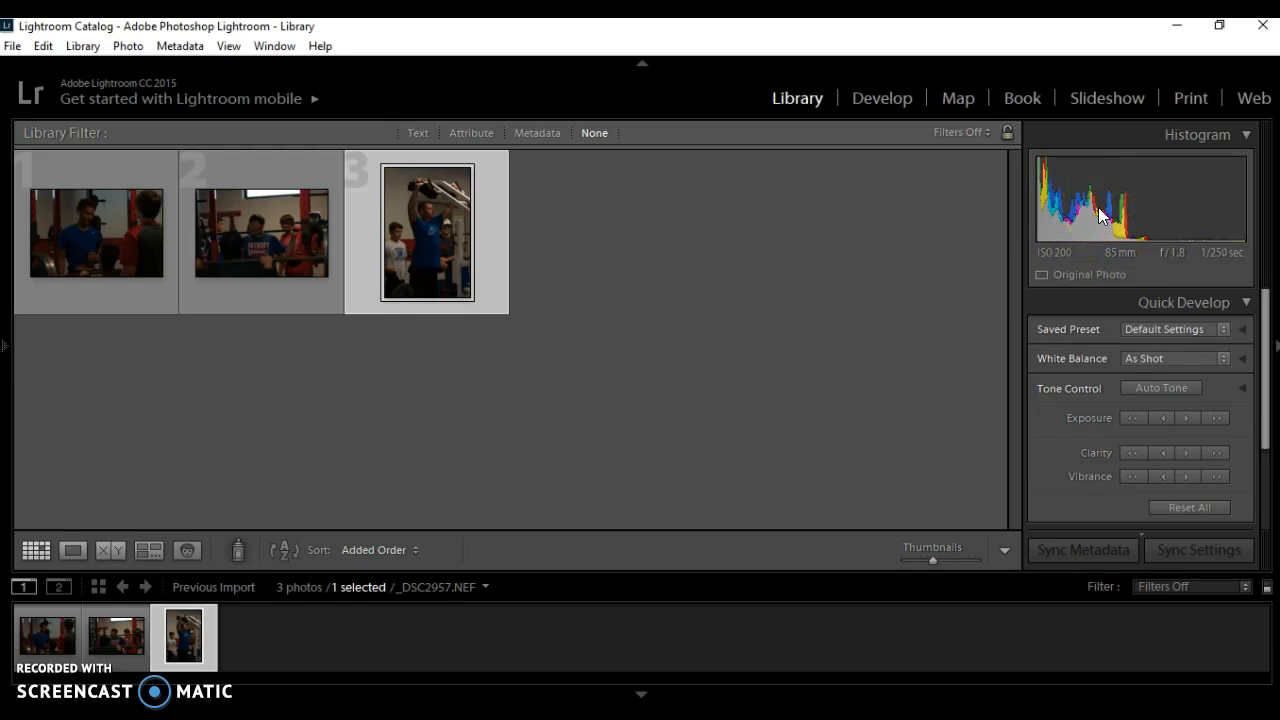
left_click(1200, 357)
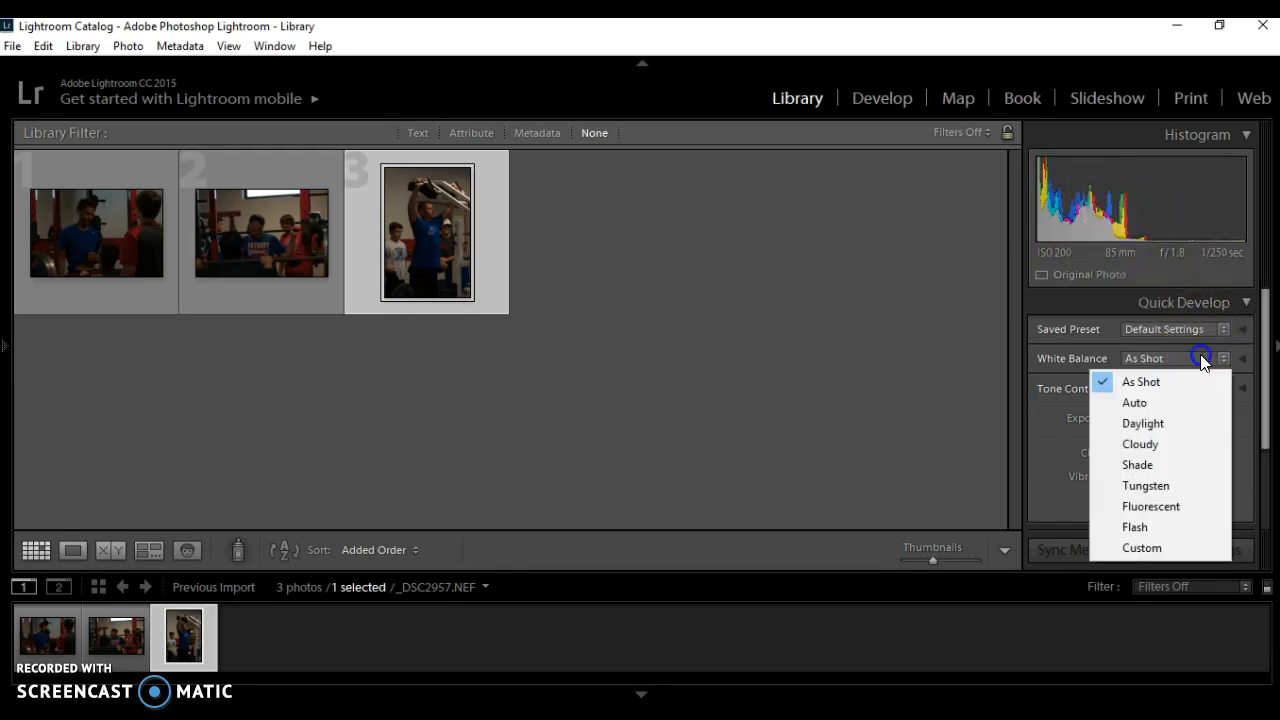
left_click(1169, 402)
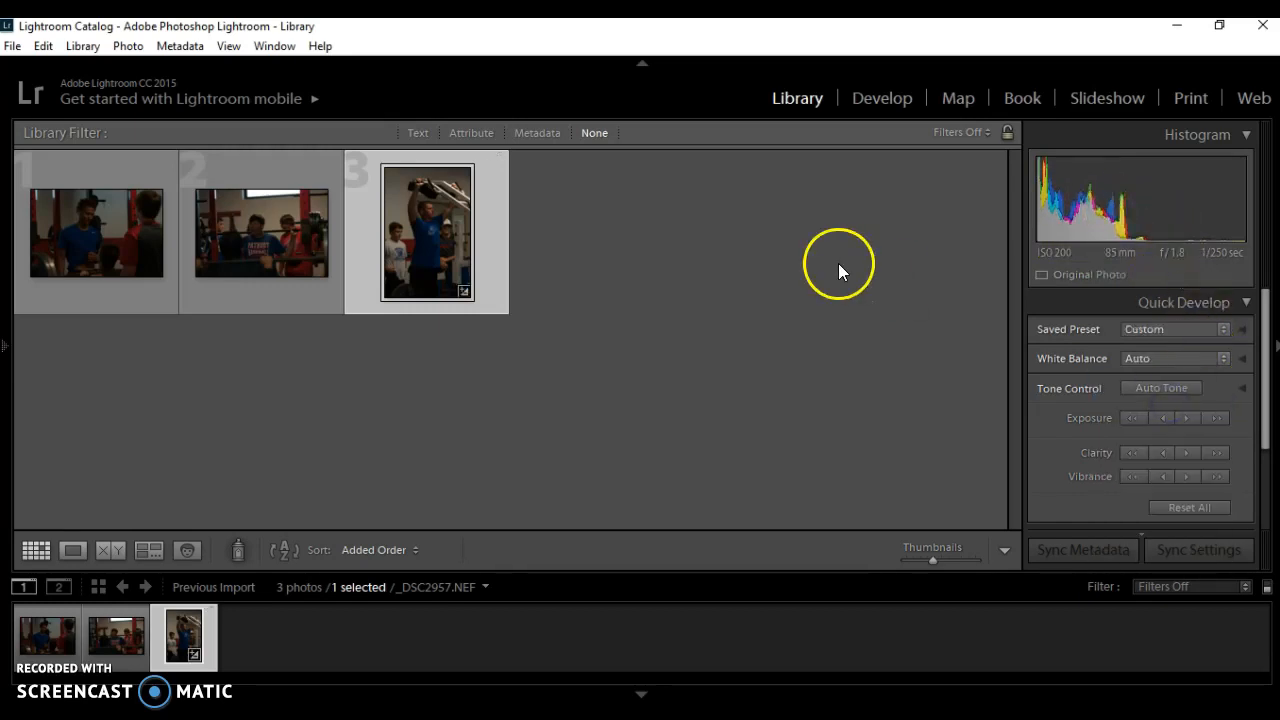
Set the white balance of _DSC2942.NEF and _DSC2939.NEF to Auto
left_click(311, 262)
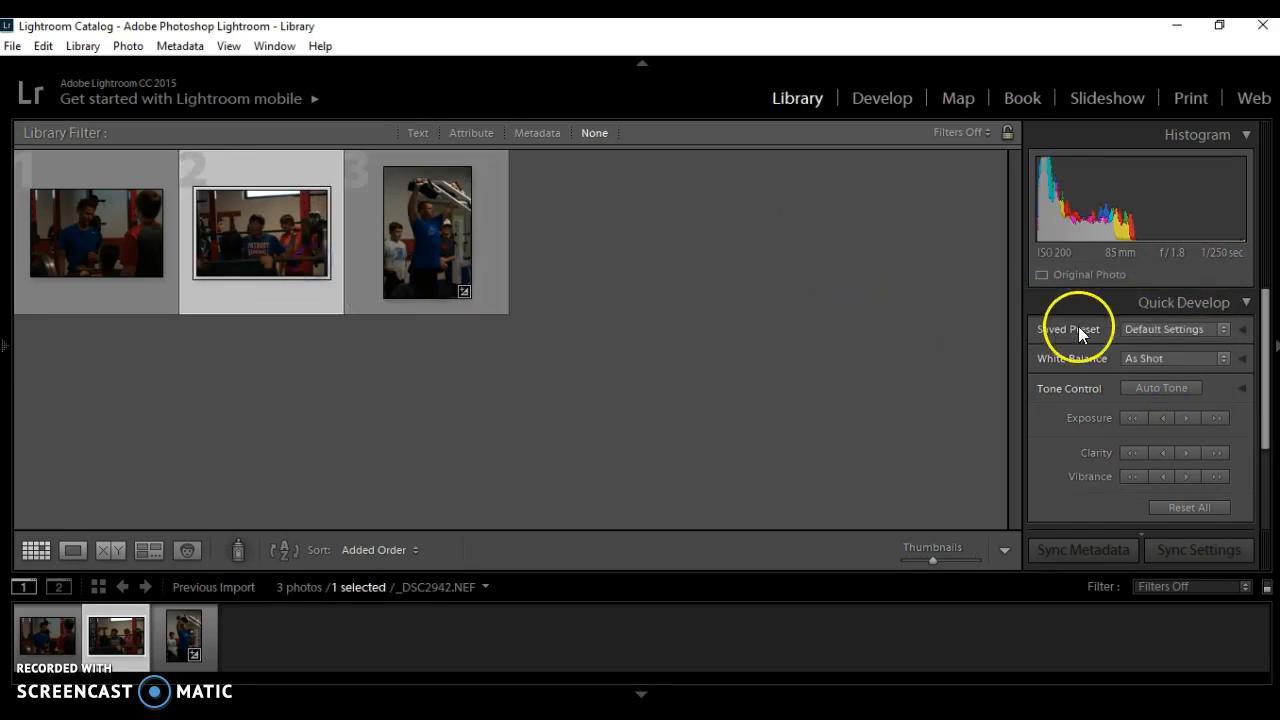
left_click(1140, 362)
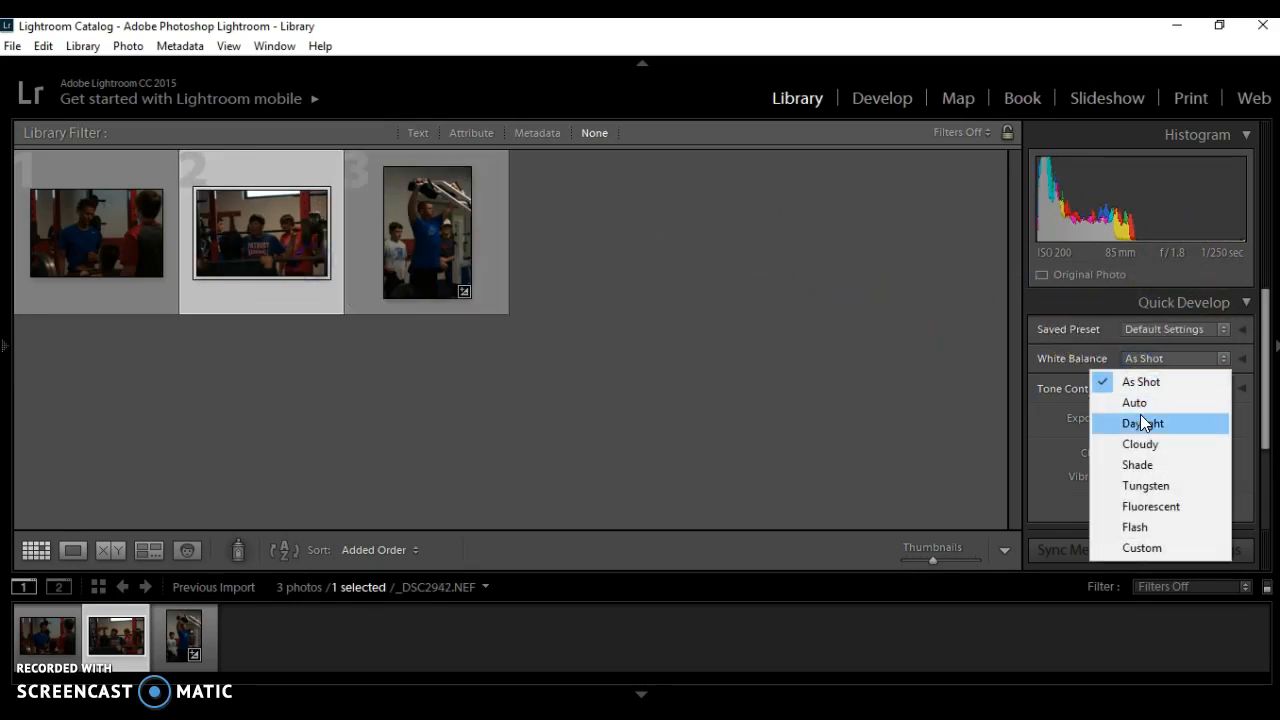
left_click(1138, 404)
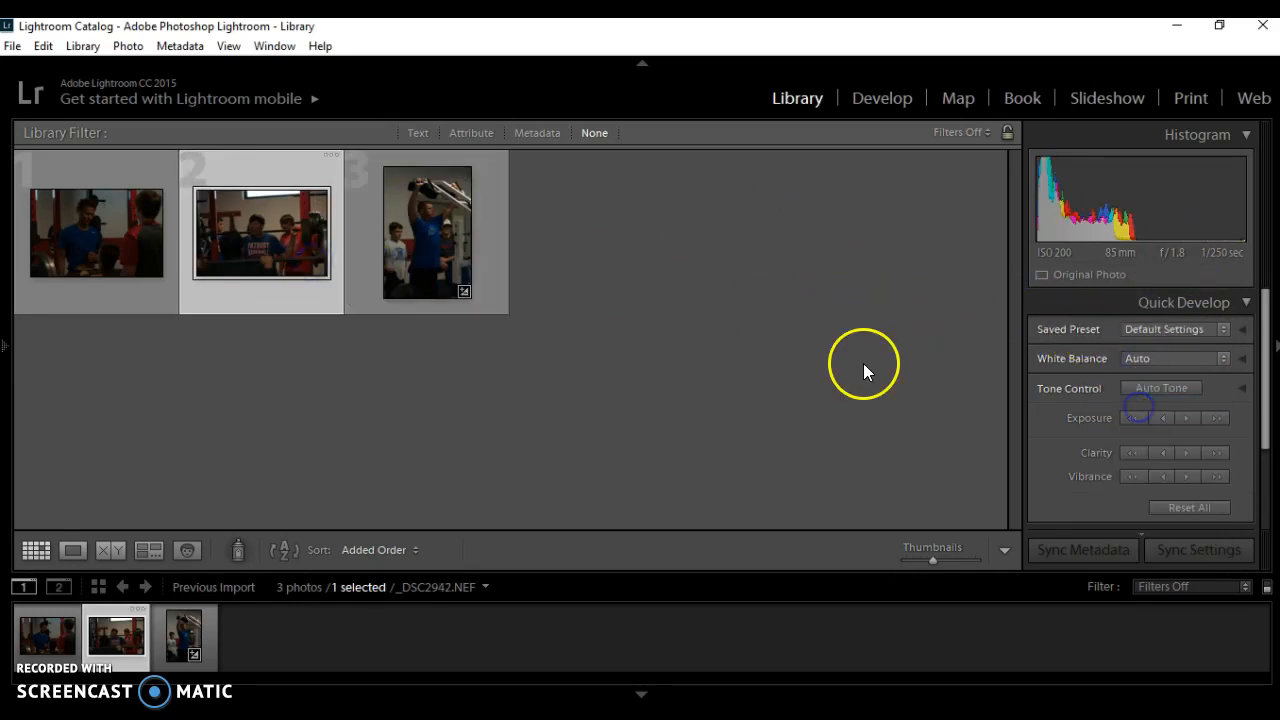
left_click(113, 240)
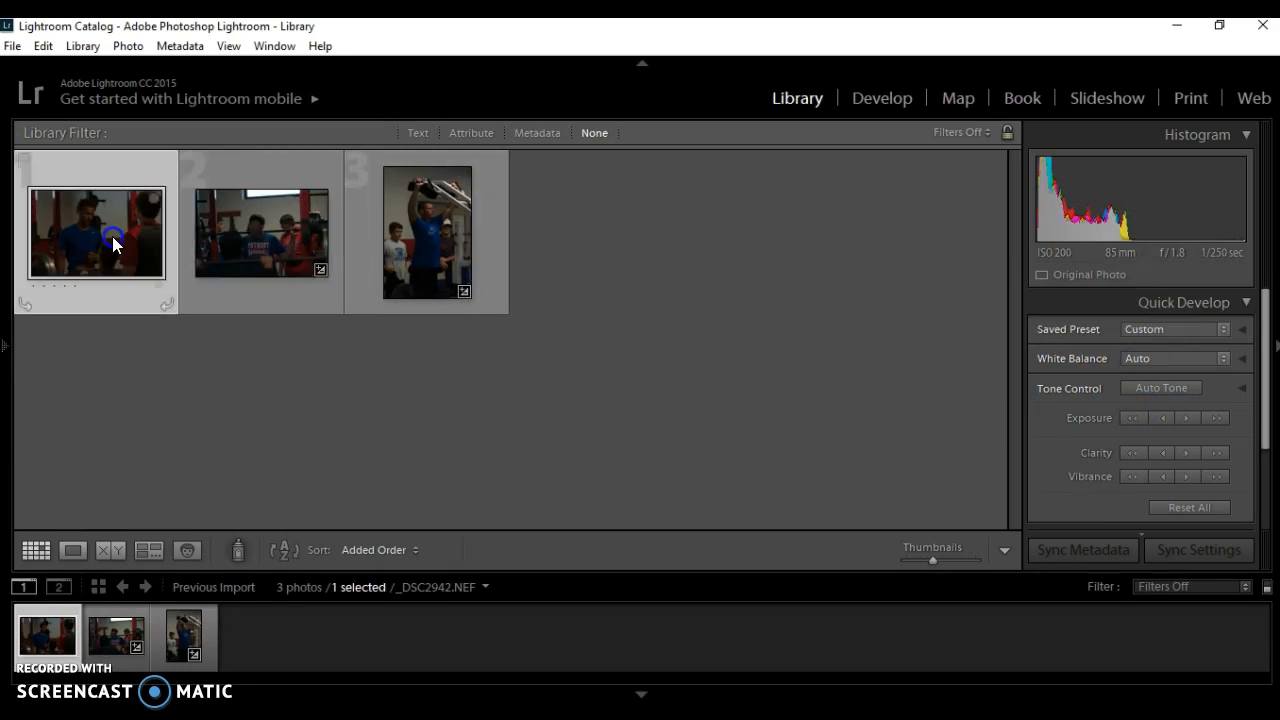
left_click(1130, 356)
left_click(1134, 402)
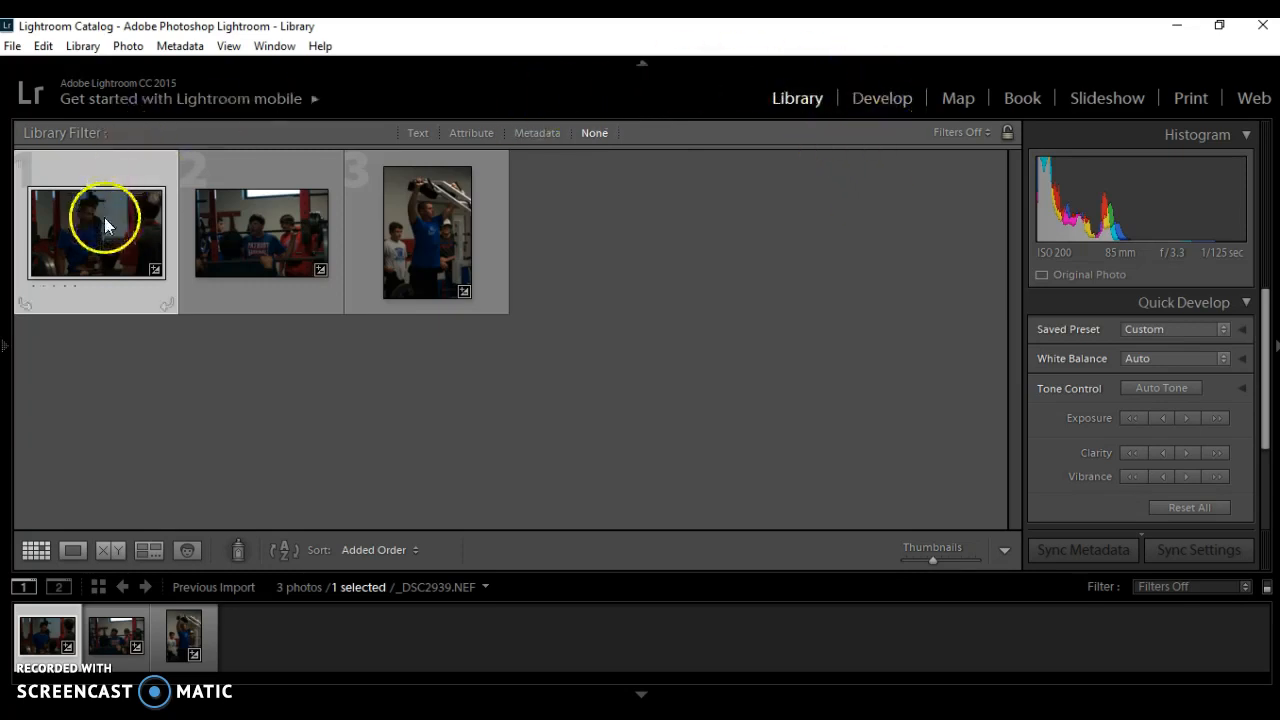
Open _DSC2939.NEF in the Develop module and remove it from Lightroom without deleting it from disk
left_click(881, 97)
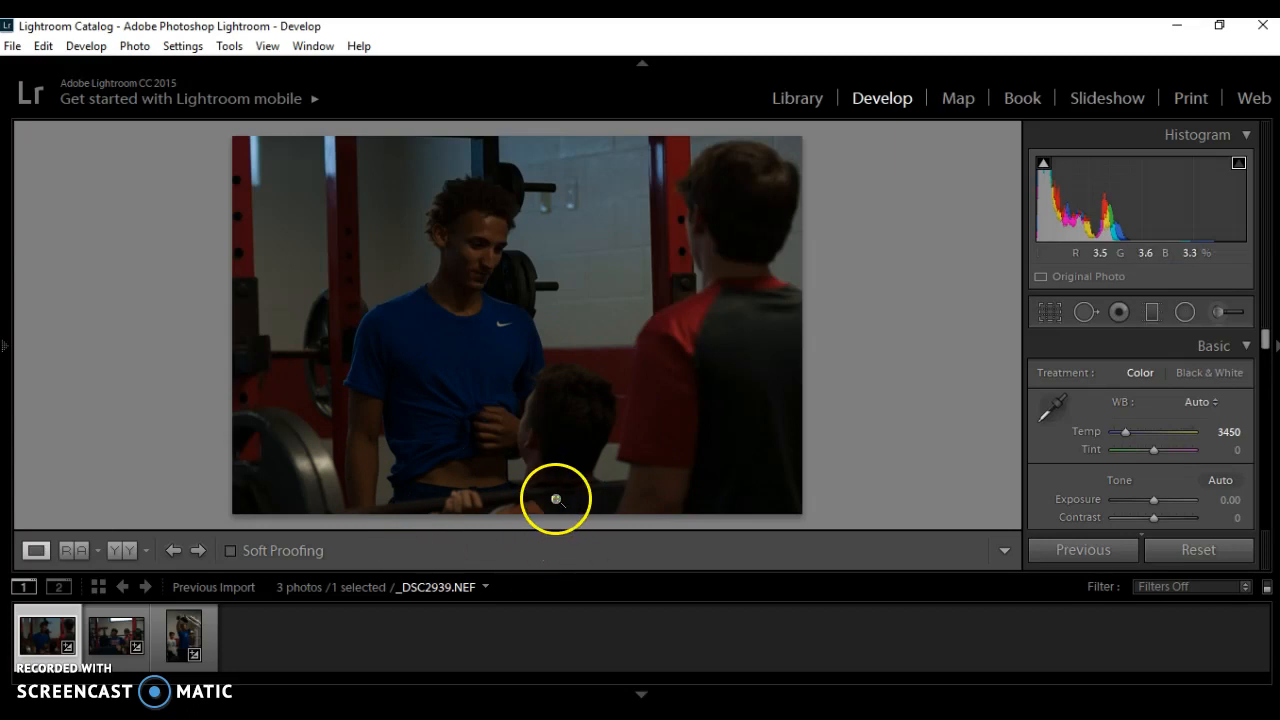
right_click(48, 624)
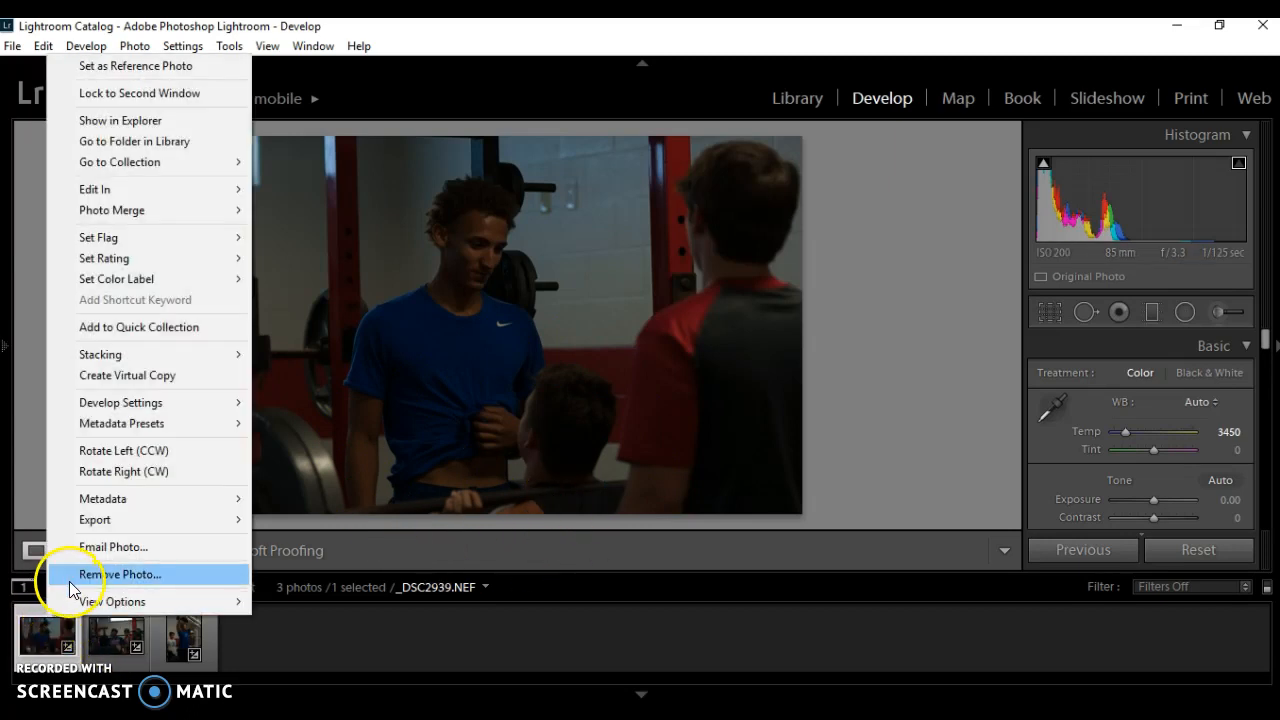
left_click(76, 582)
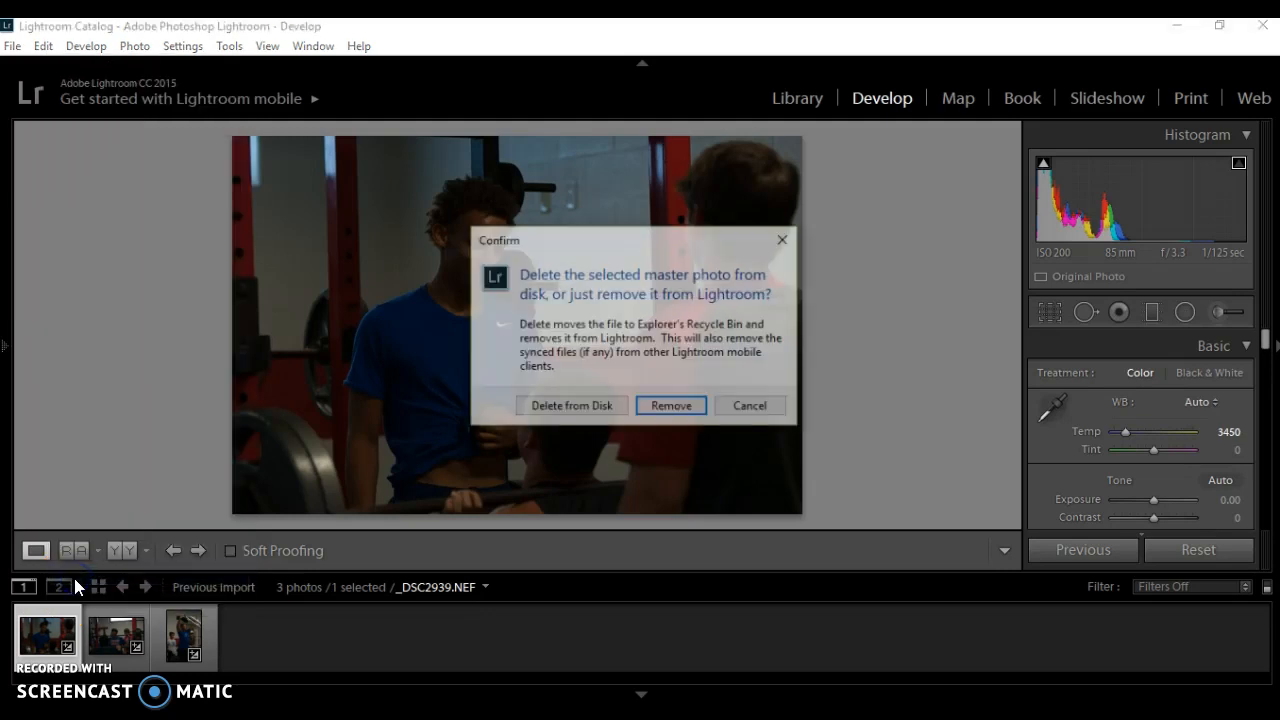
left_click(668, 408)
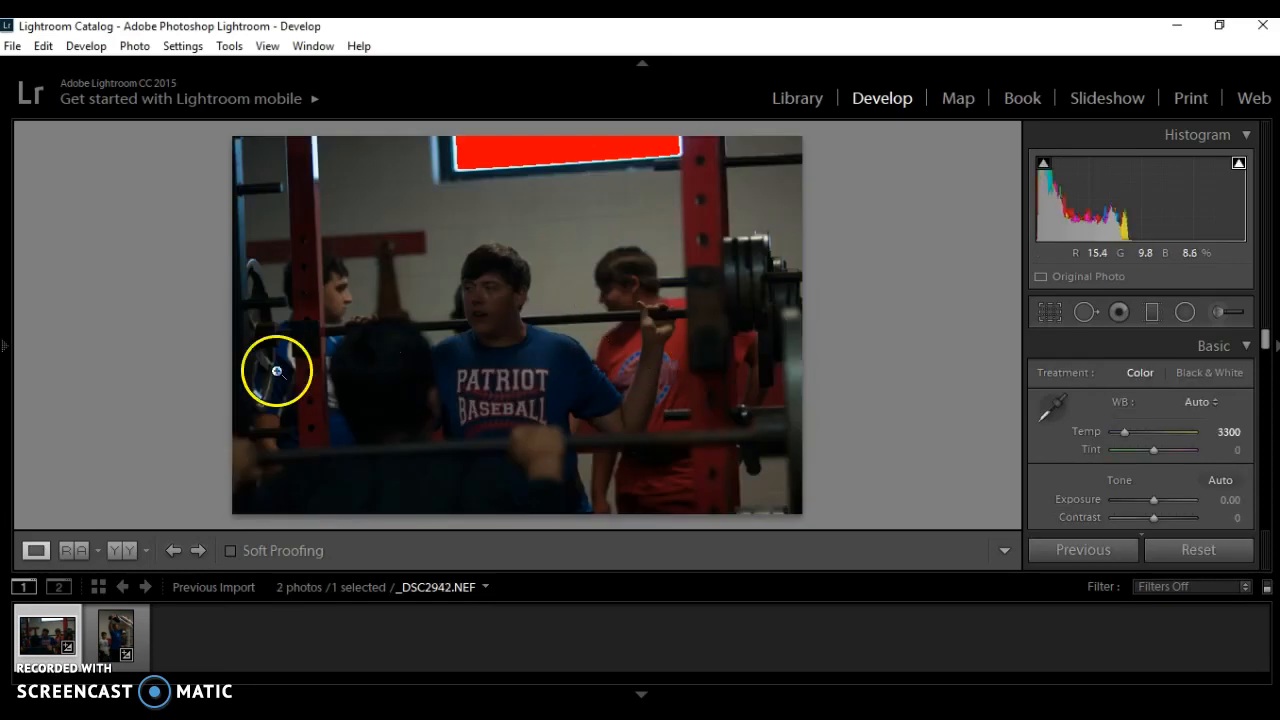
Using the histogram of _DSC2942.NEF, raise the exposure to +2.34 and lower the highlights to -64
left_click(107, 615)
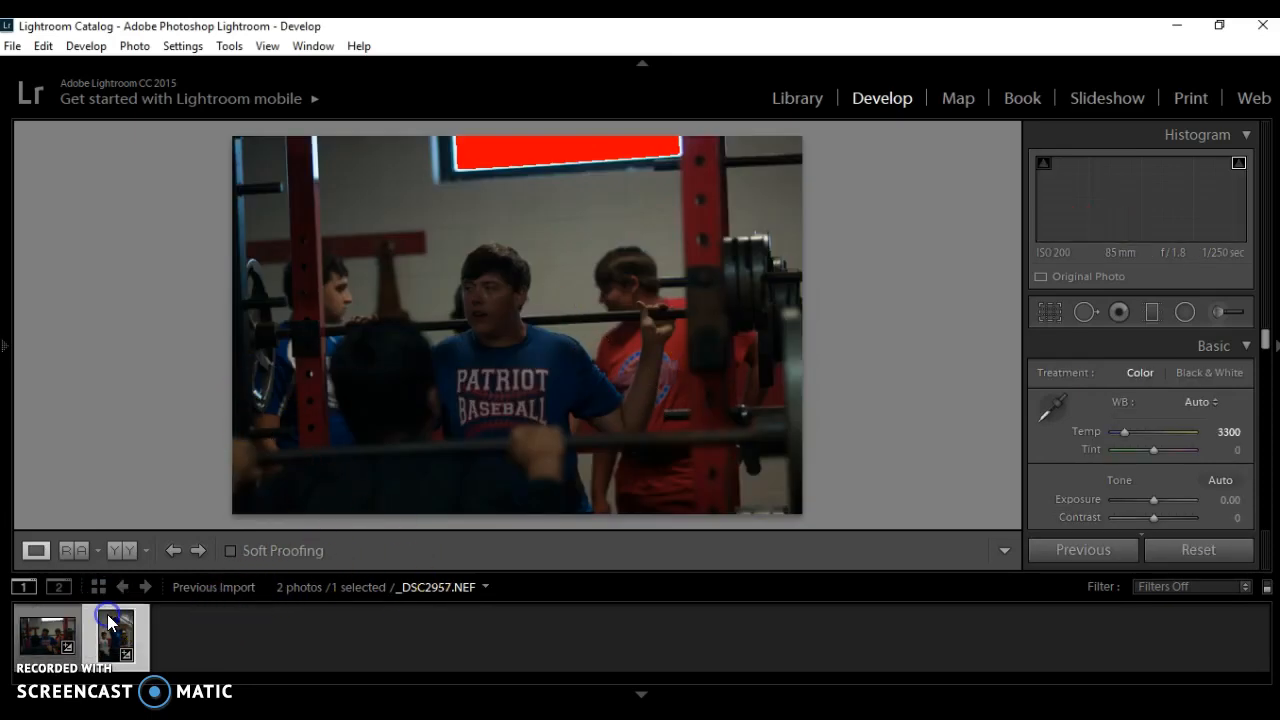
left_click(60, 619)
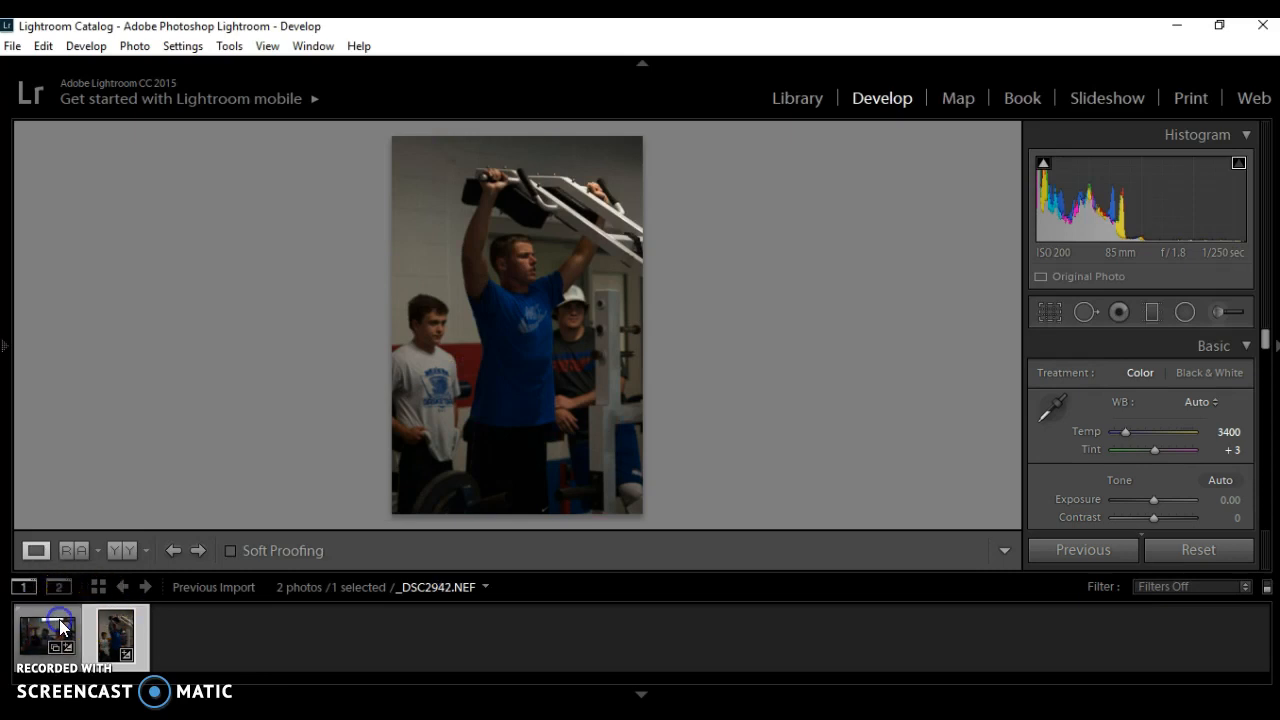
left_click(59, 619)
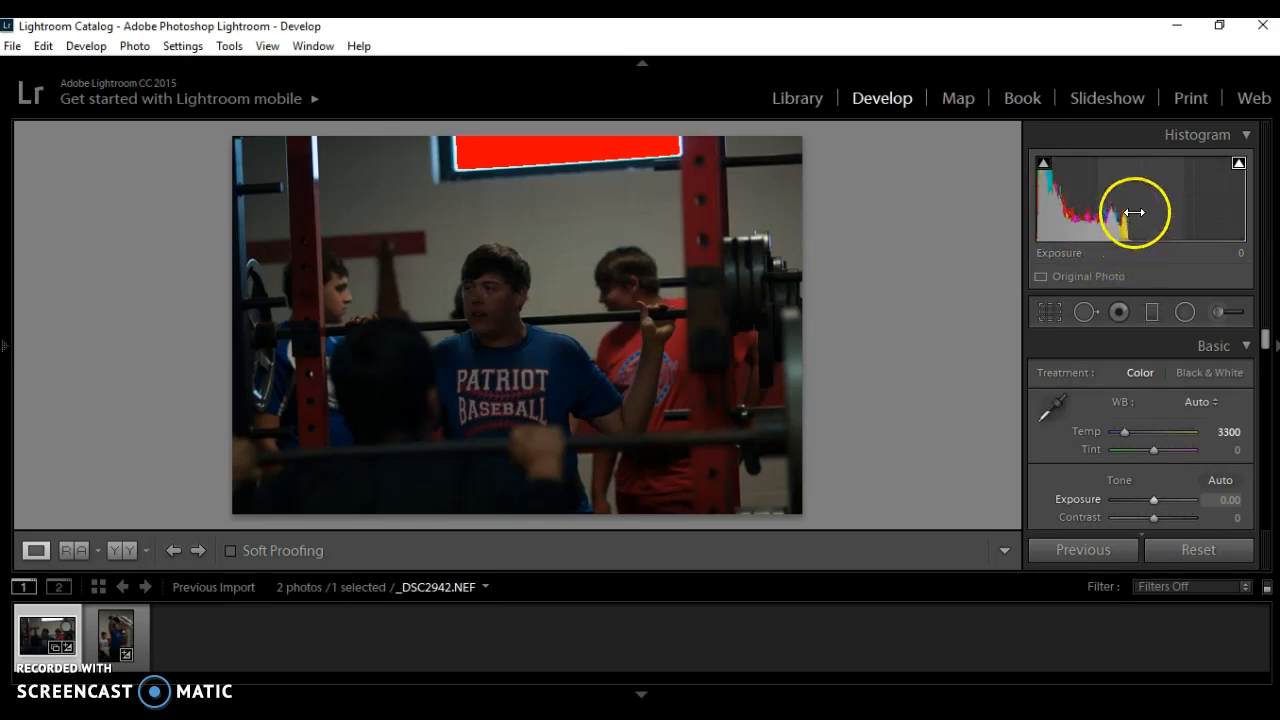
left_click(1129, 183)
left_click_drag(1131, 183, 1240, 164)
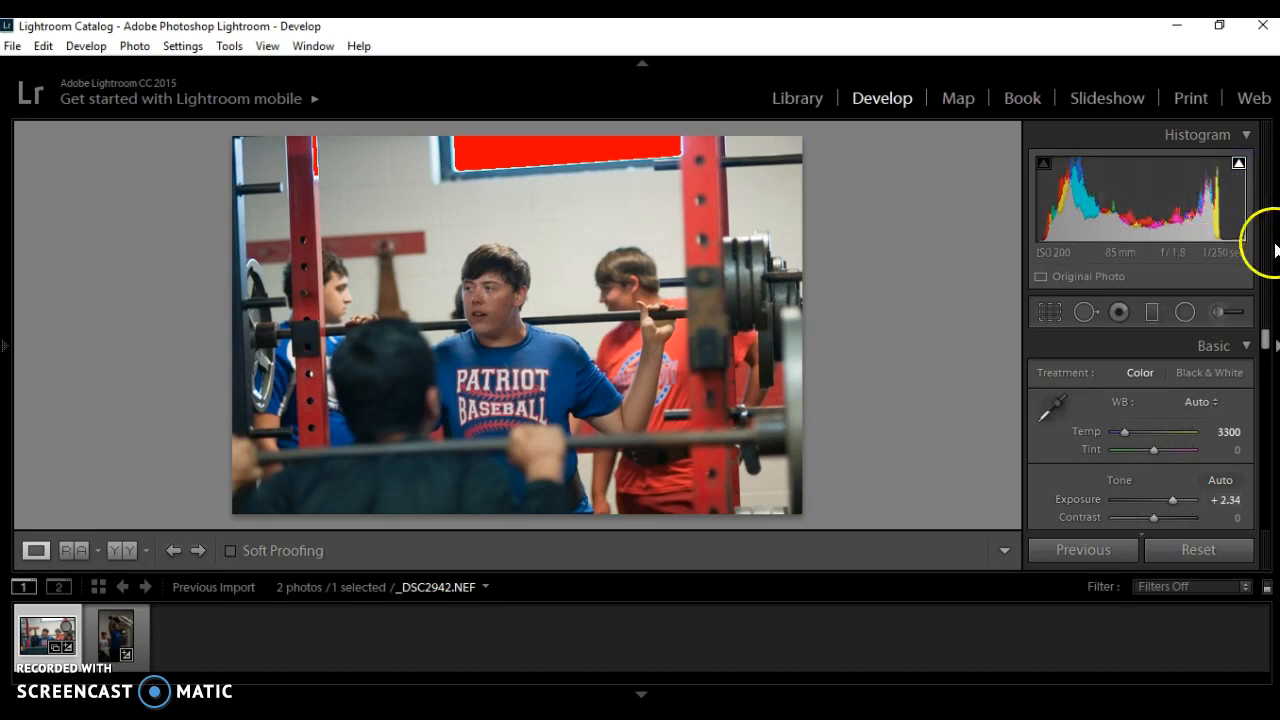
left_click_drag(1240, 200, 1141, 197)
left_click_drag(1236, 189, 1077, 178)
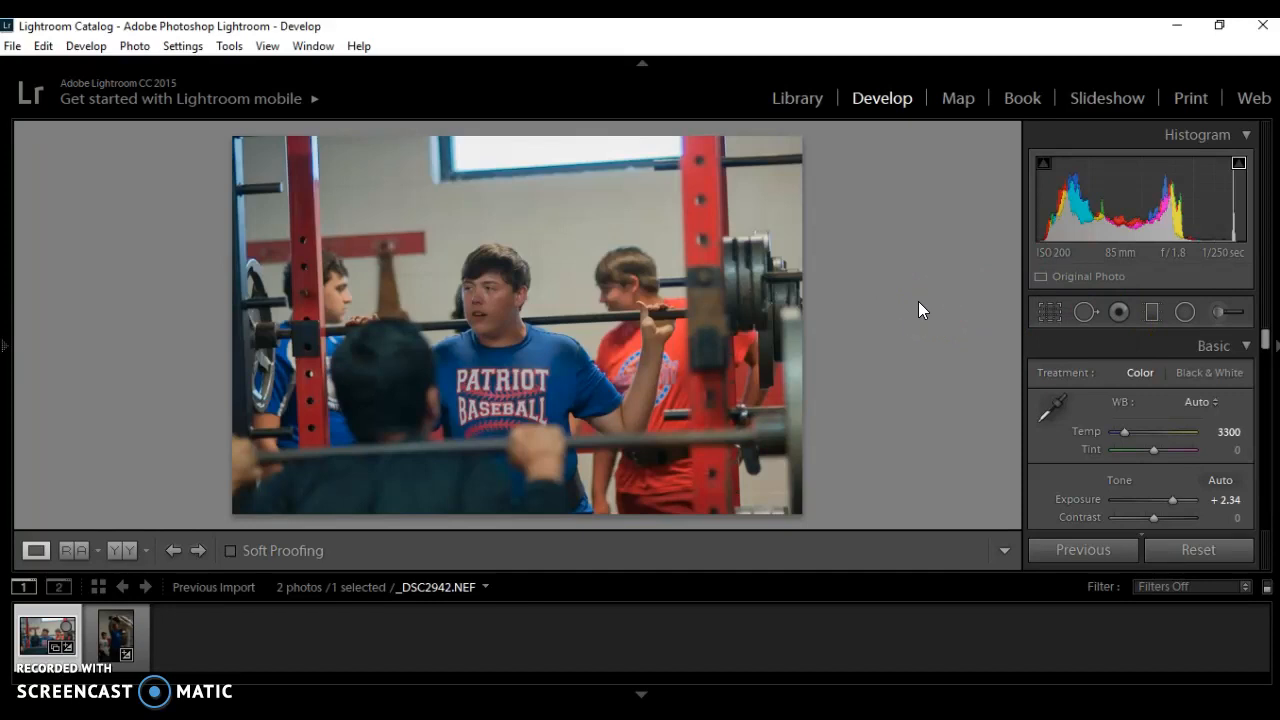
Rotate _DSC2942.NEF by about 2.91 degrees and crop it to a 2 x 3 / 4 x 6 aspect around the lifter, cutting out most of the window
left_click(1046, 314)
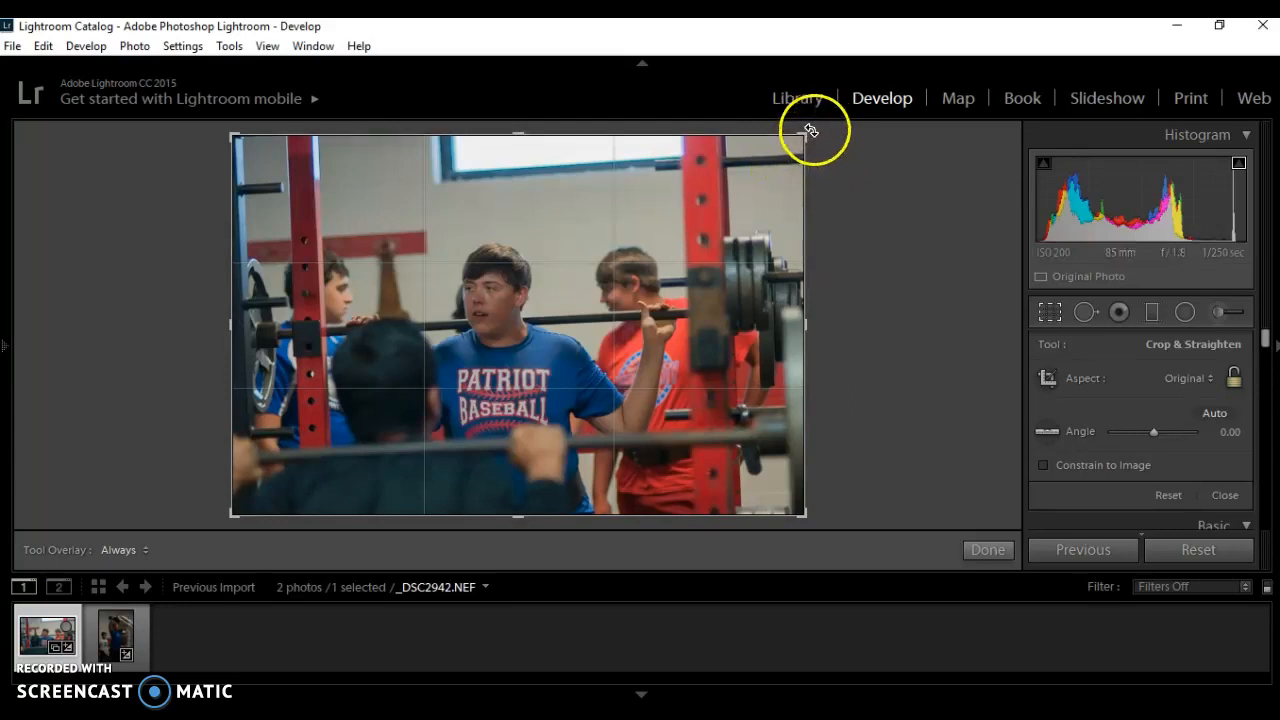
left_click_drag(810, 130, 830, 141)
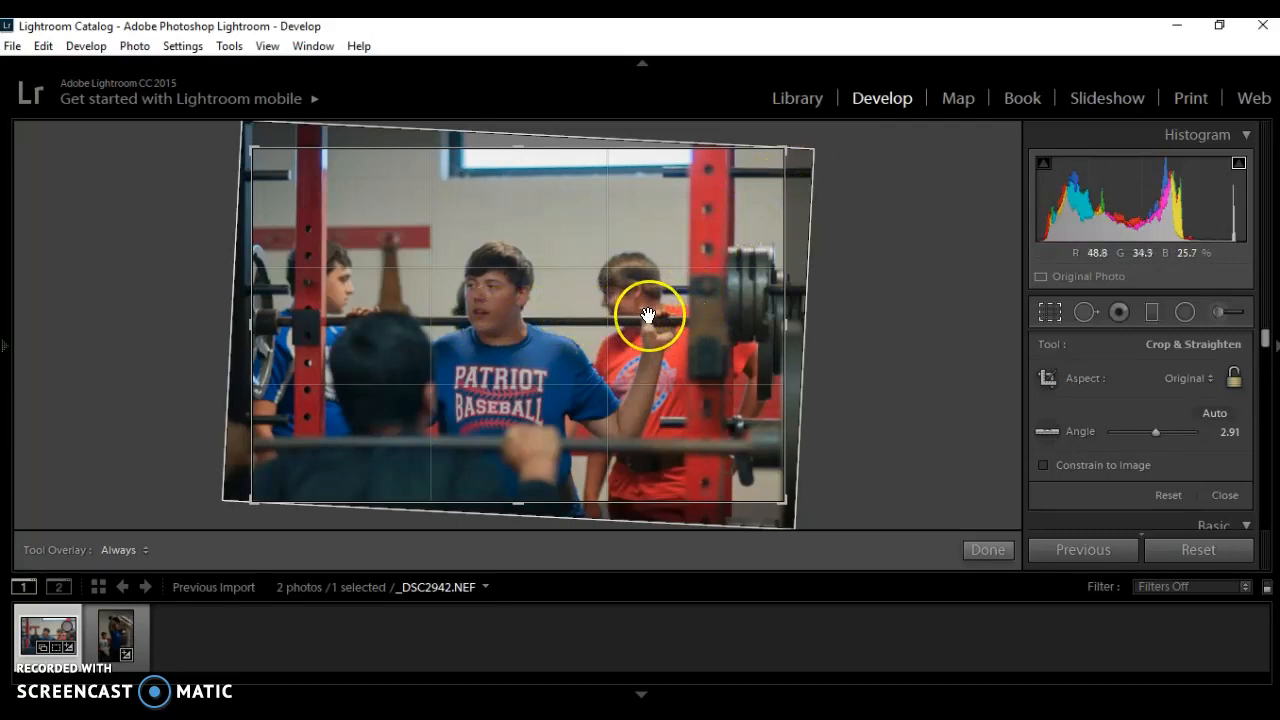
left_click(823, 141)
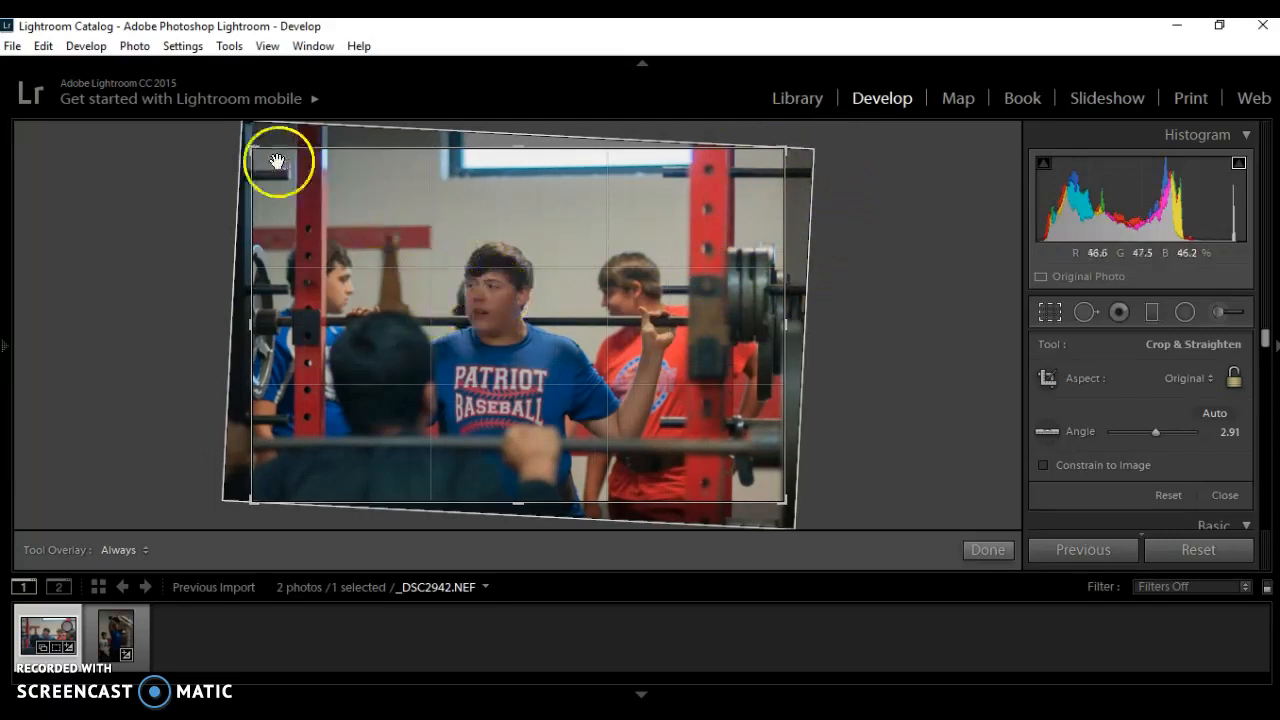
left_click_drag(252, 149, 278, 167)
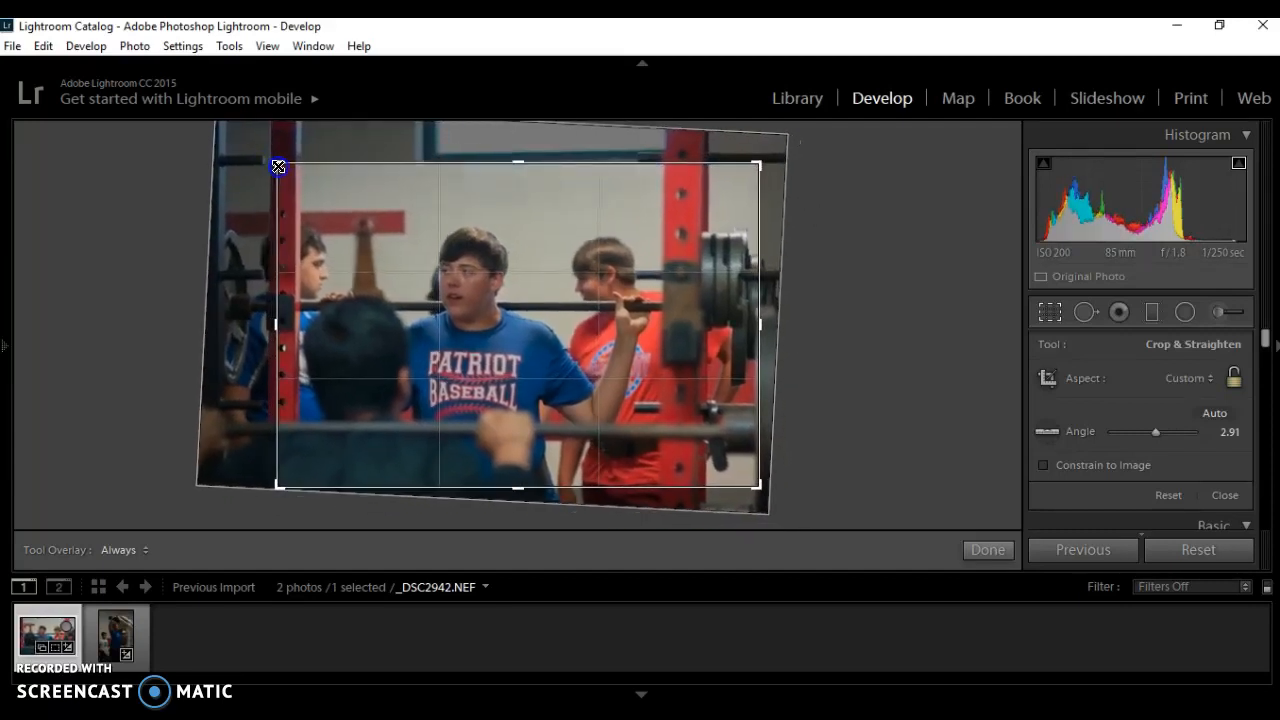
left_click_drag(277, 166, 276, 165)
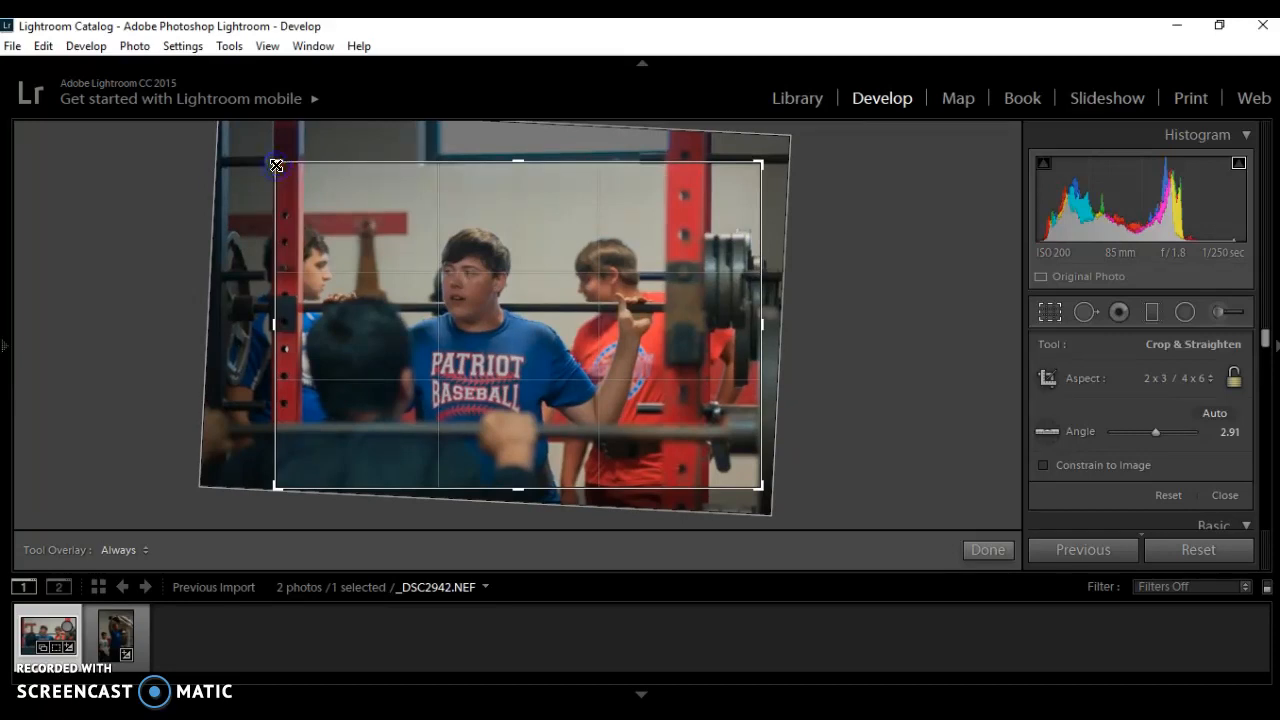
left_click_drag(417, 326, 487, 320)
key("Return")
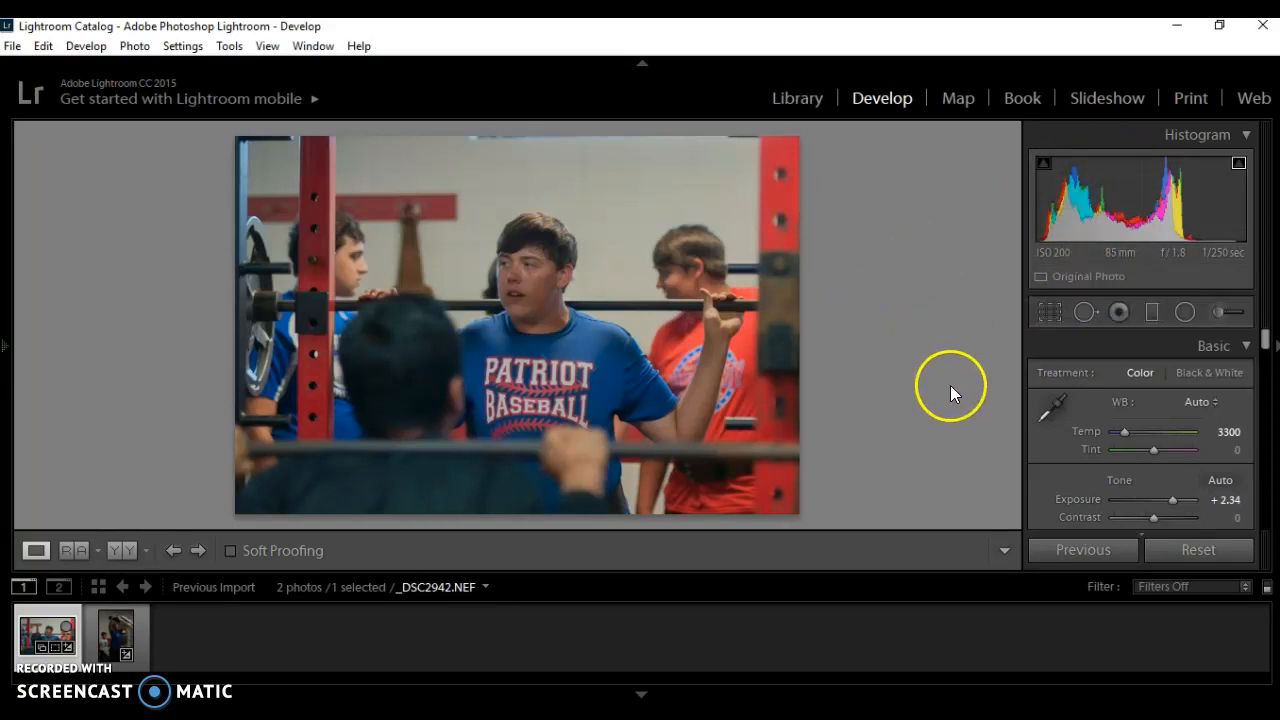
Look through the remaining Develop adjustments, from the basic tone settings down to Grain and Dehaze
scroll(1266, 356, "down", 3)
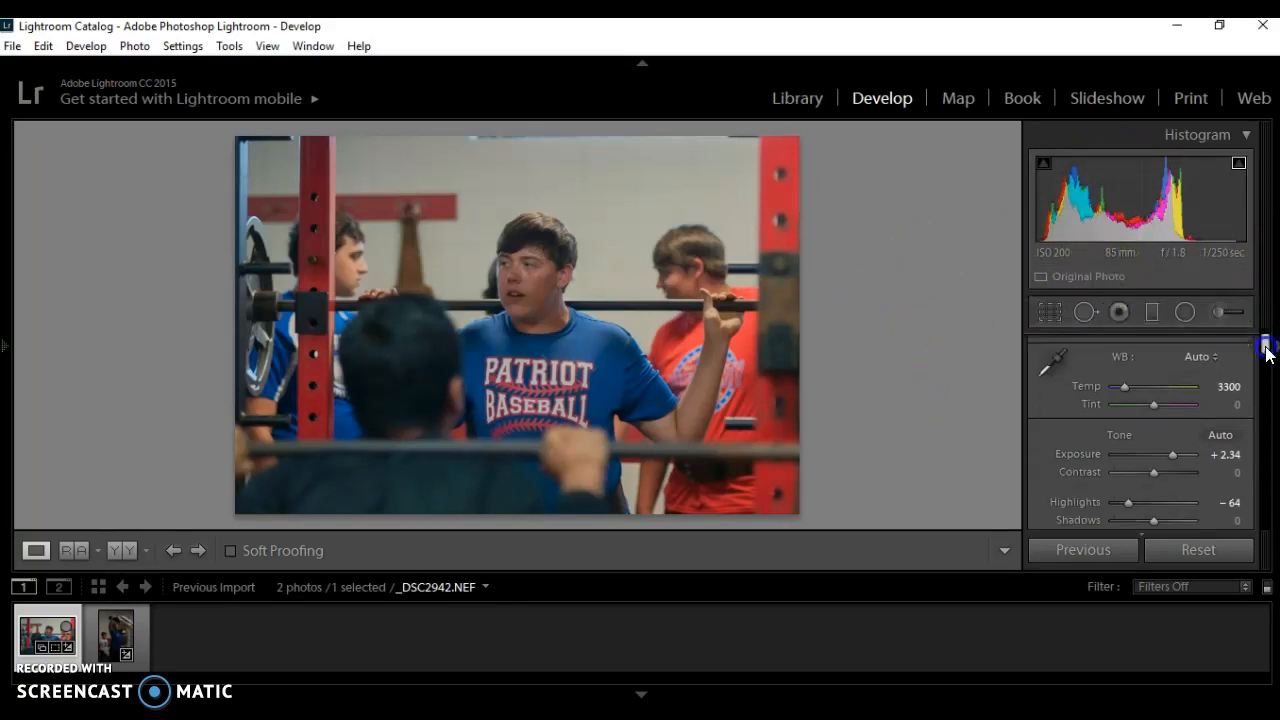
scroll(1266, 356, "down", 10)
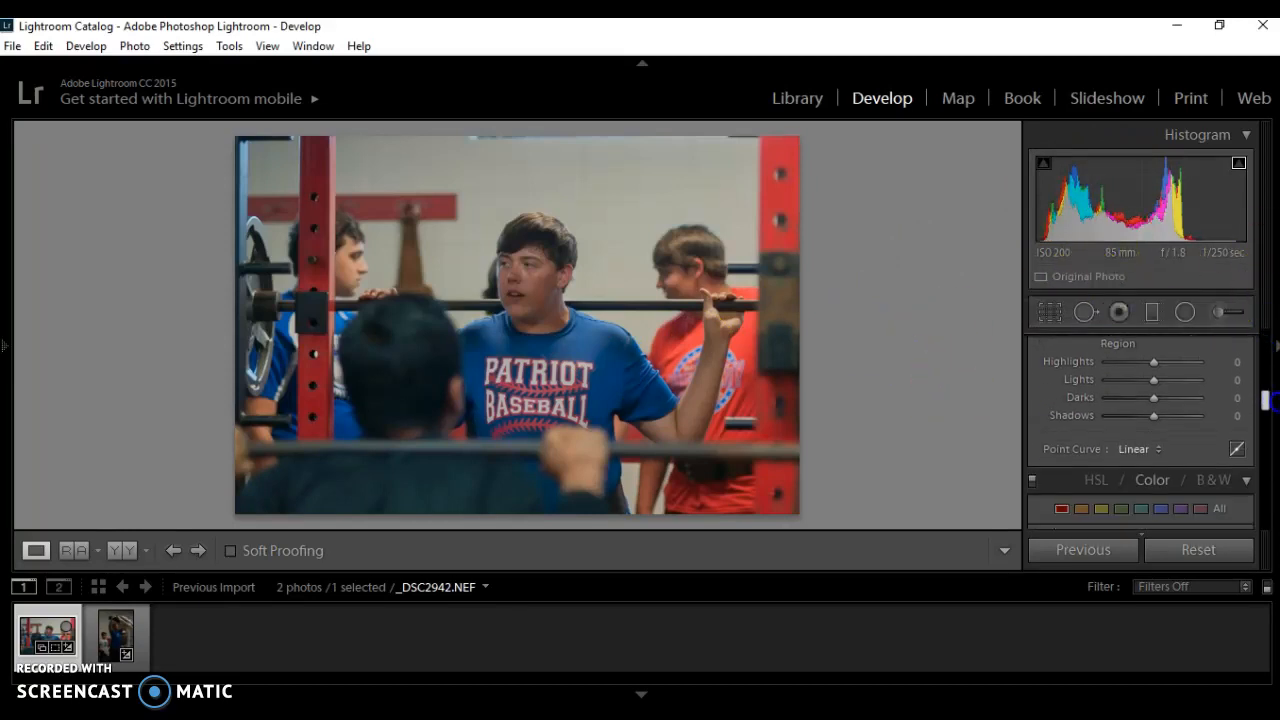
scroll(1140, 430, "down", 10)
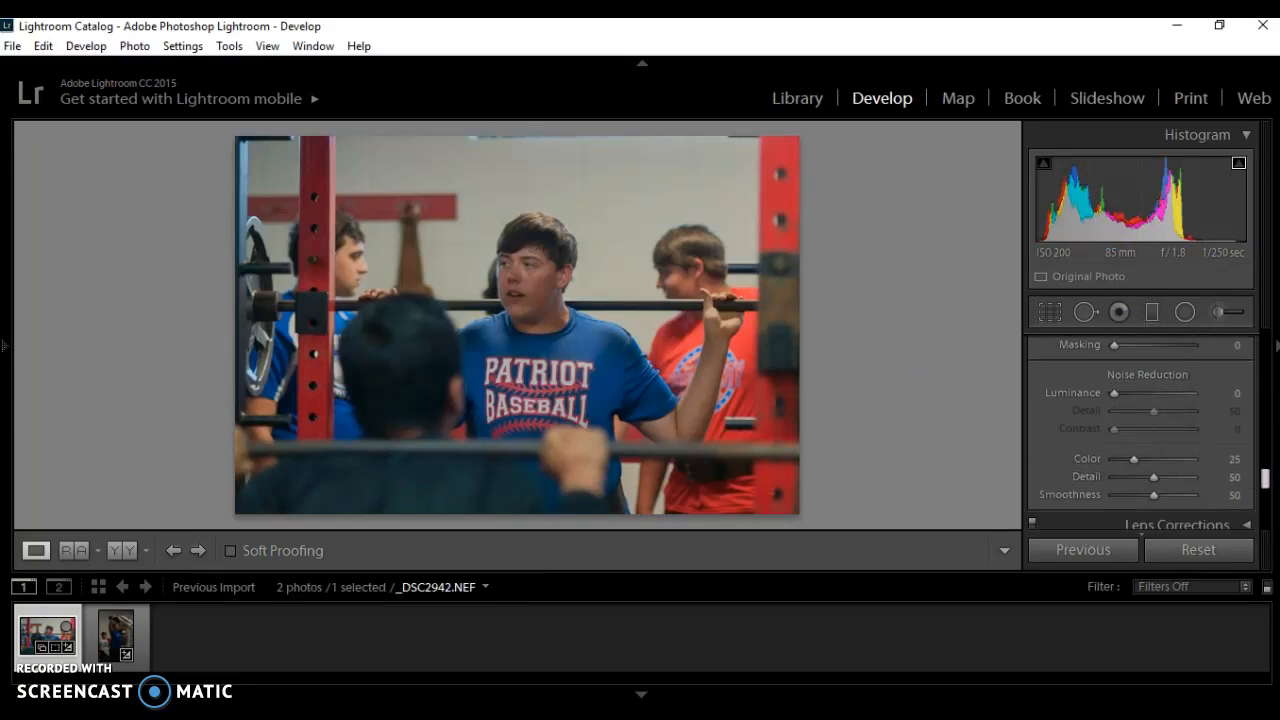
scroll(1140, 430, "down", 5)
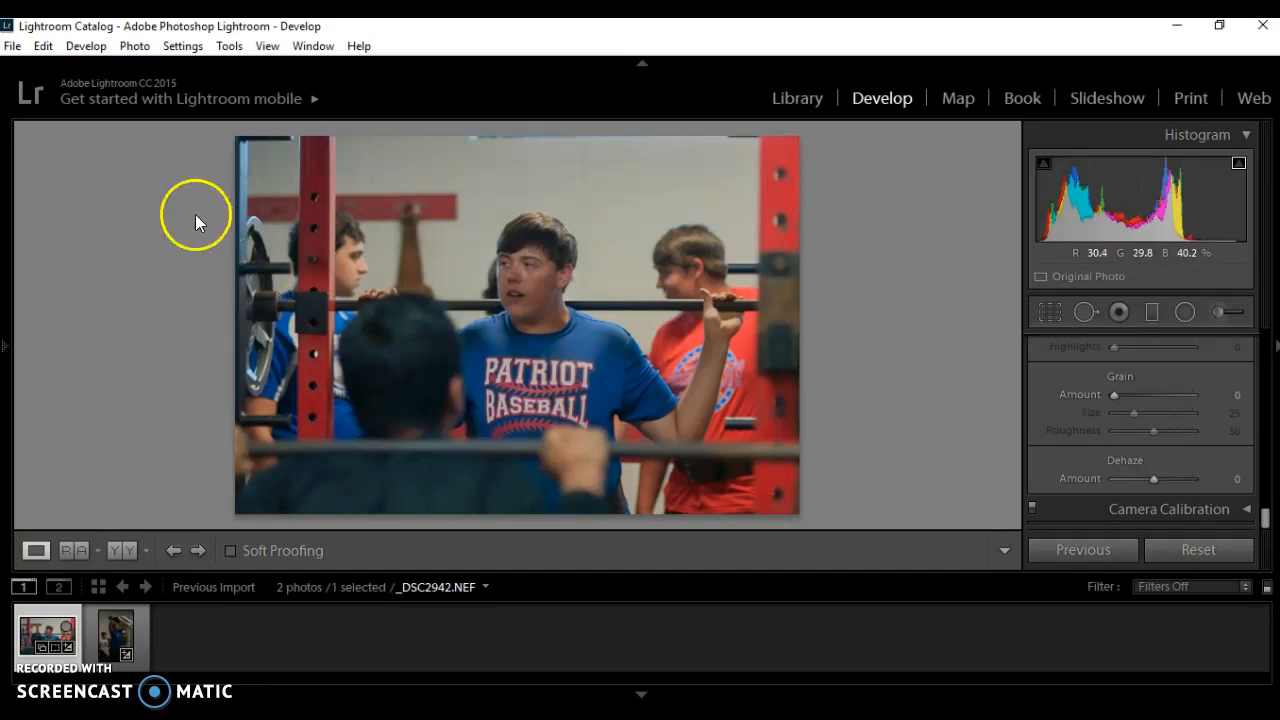
Review the export location and file naming settings for the edited photo, and close them without exporting
left_click(10, 47)
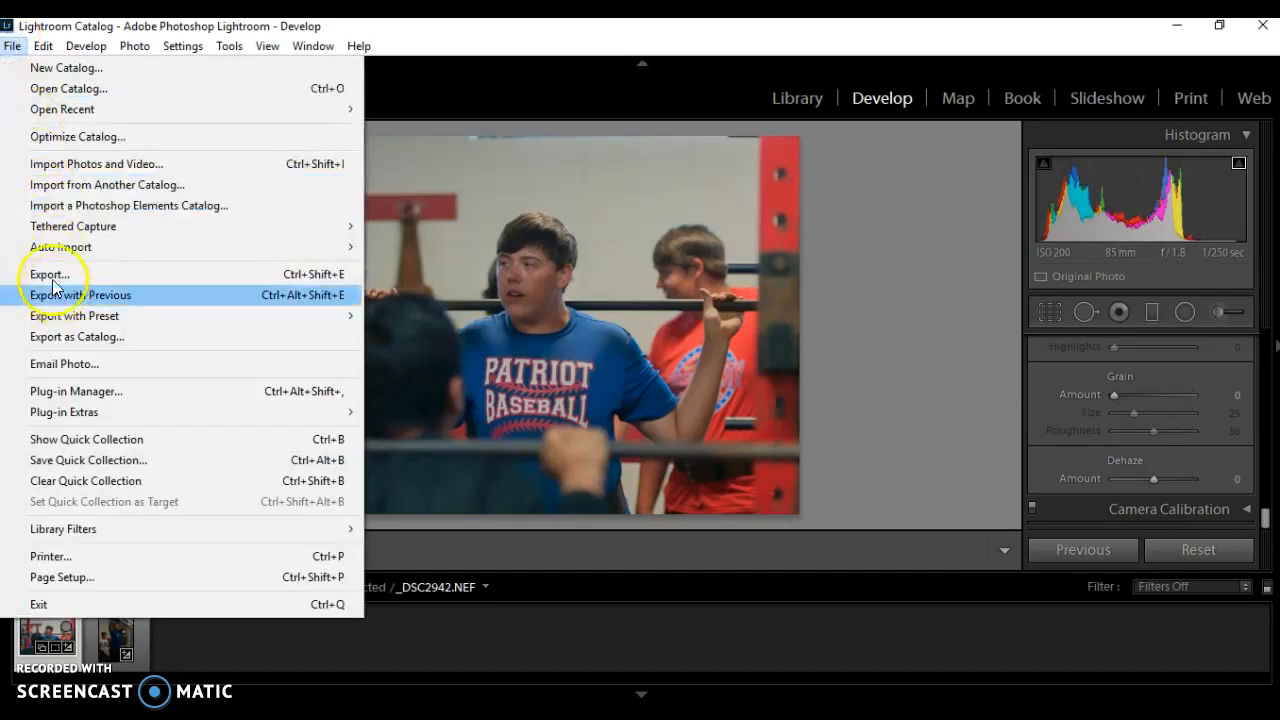
left_click(50, 277)
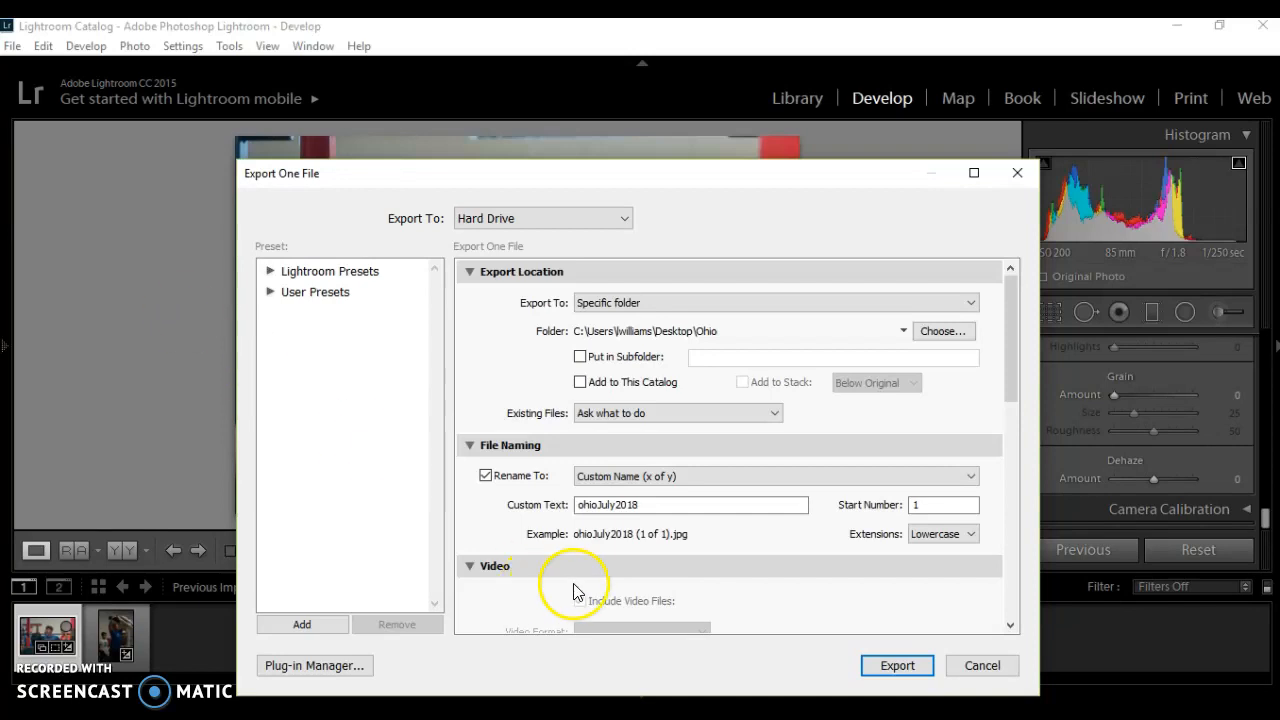
left_click(980, 666)
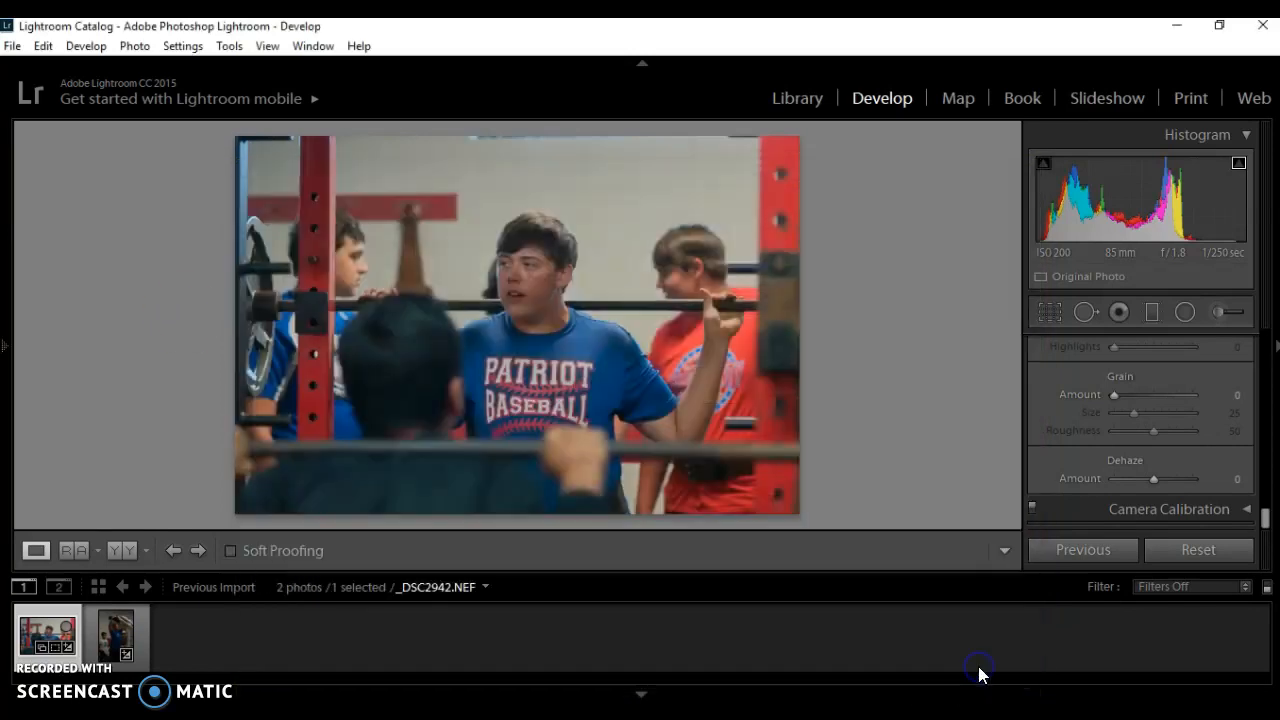